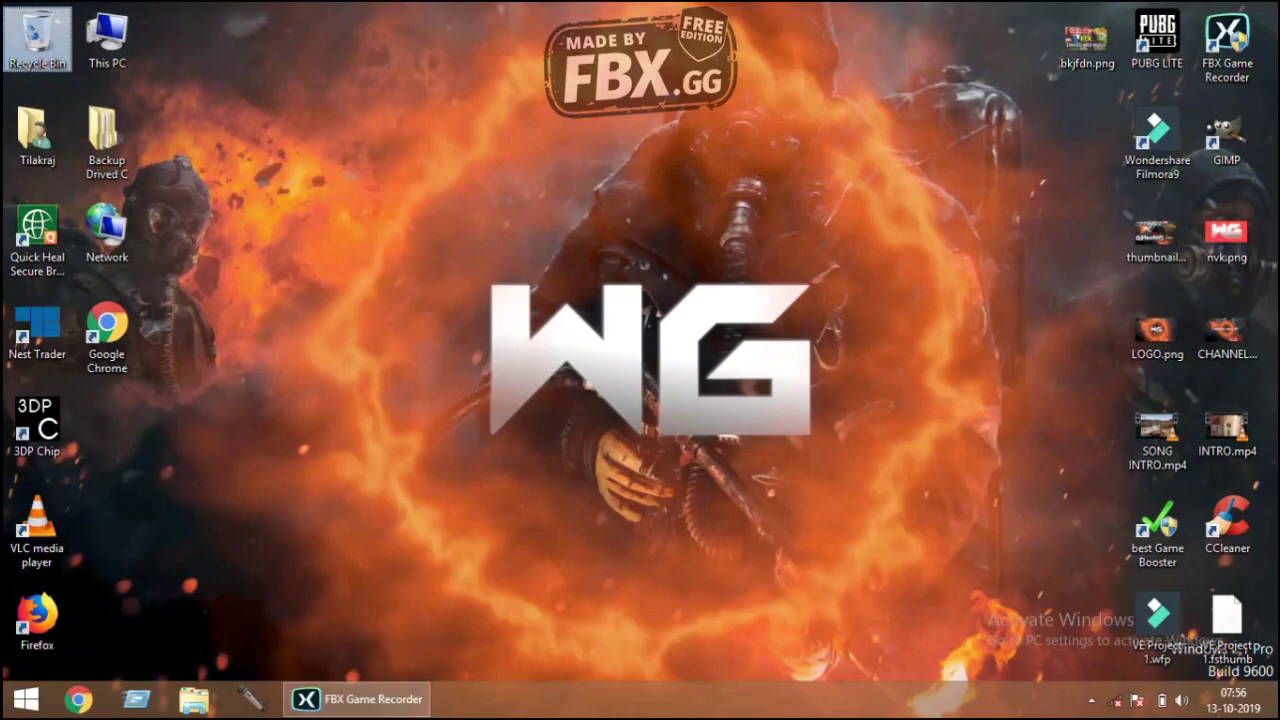
right_click(583, 187)
left_click(620, 246)
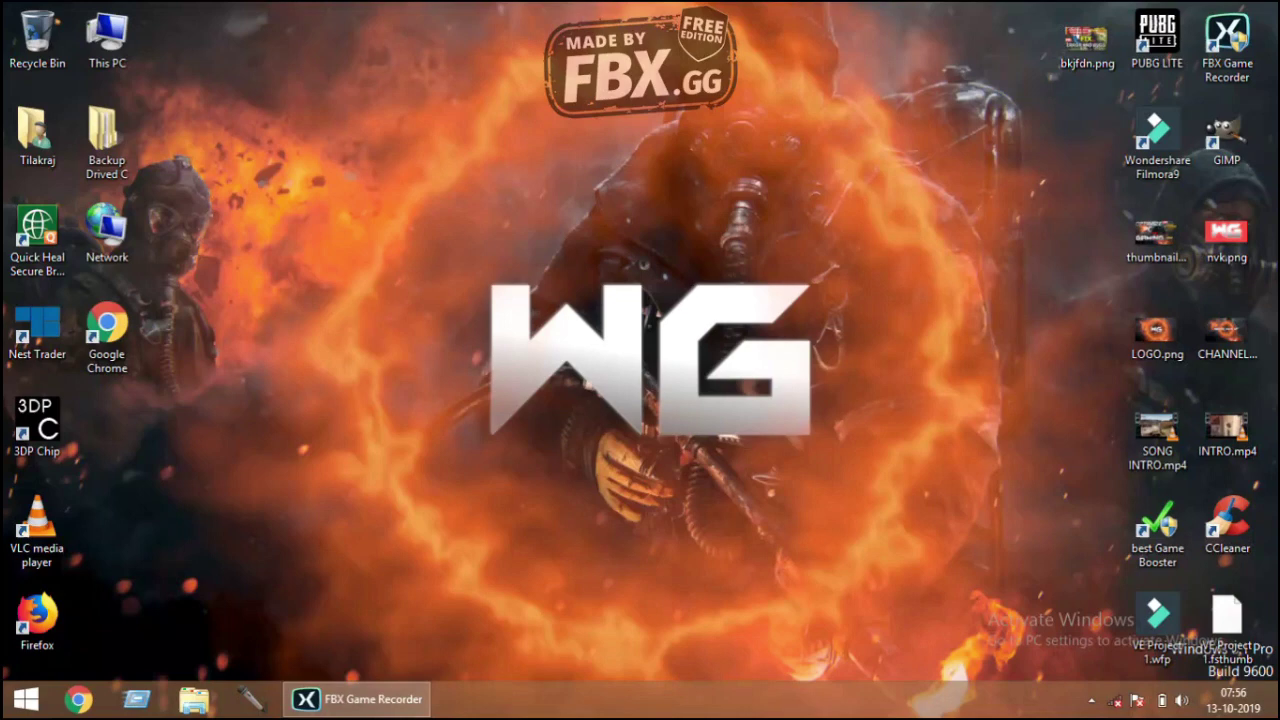
right_click(609, 169)
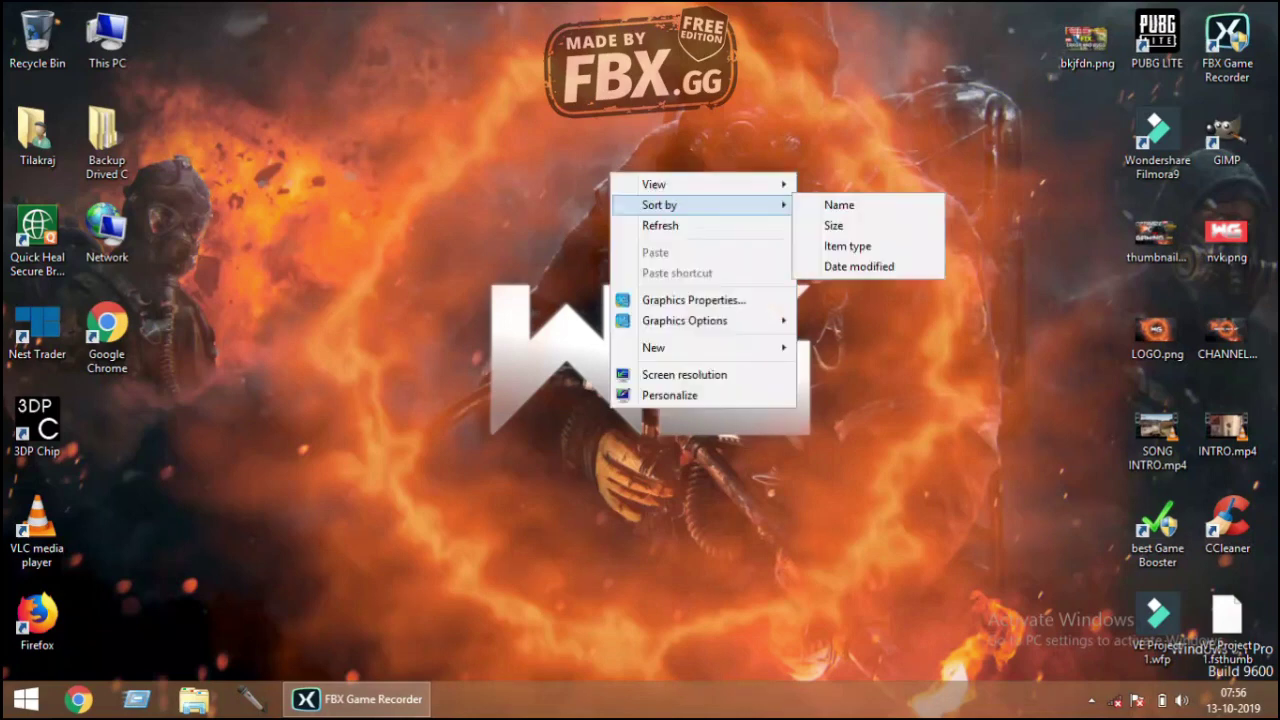
left_click(660, 226)
right_click(618, 134)
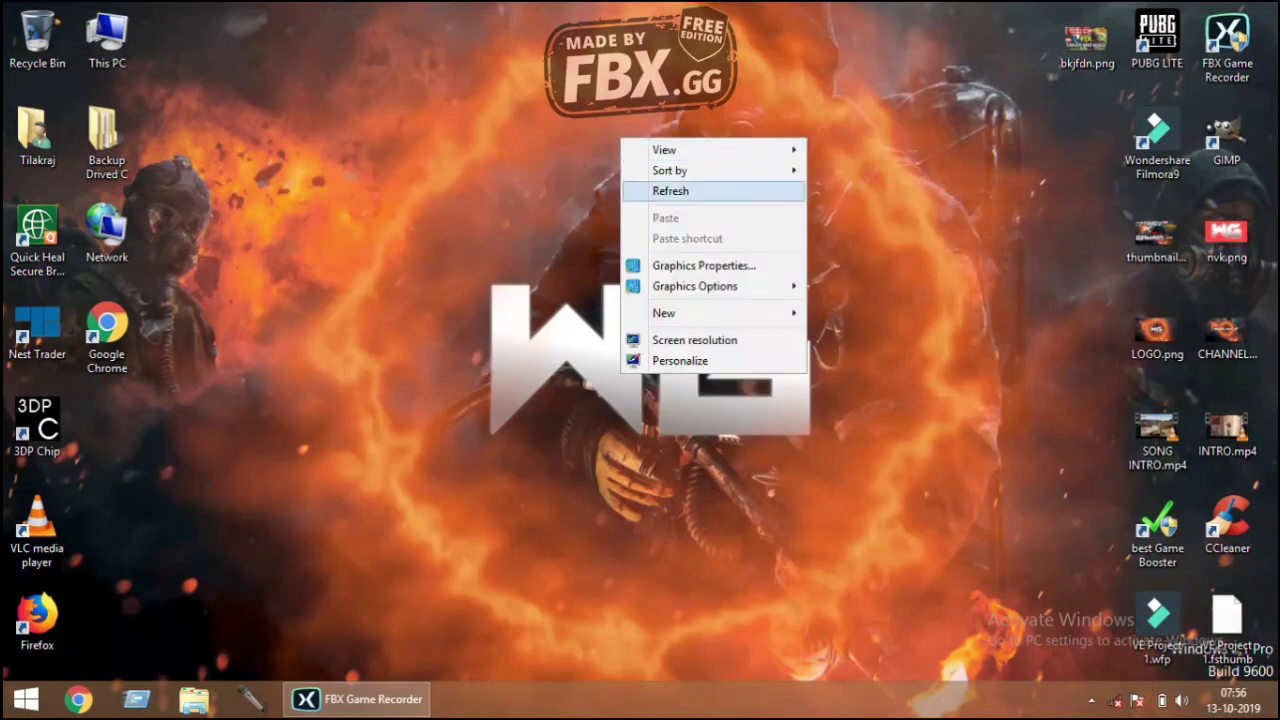
left_click(680, 190)
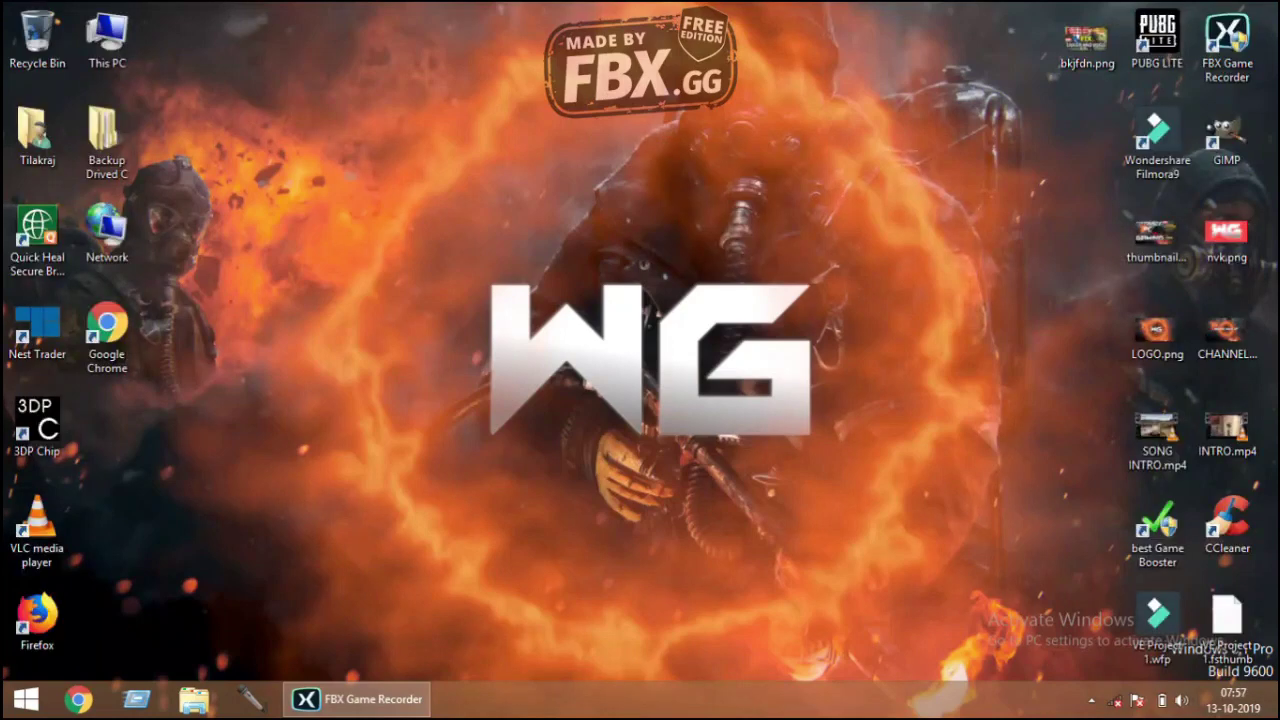
right_click(683, 161)
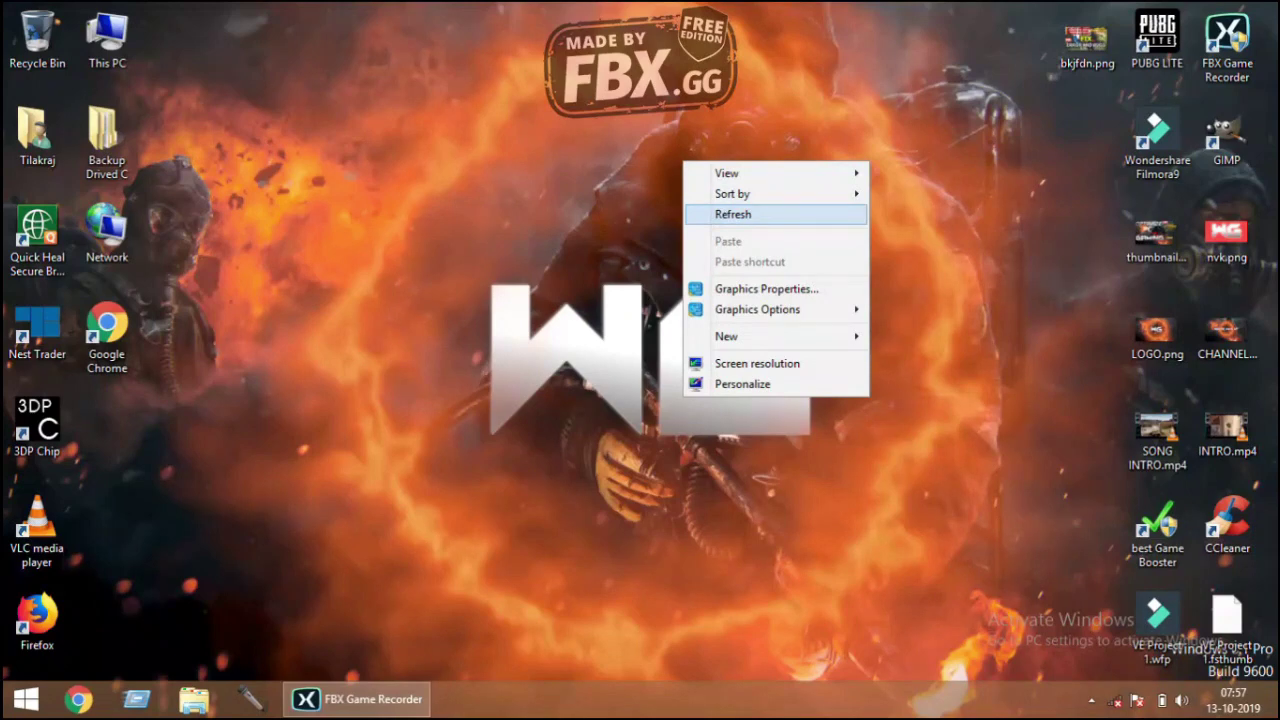
key("Escape")
Open the file location of the PUBG LITE desktop shortcut and look through the PUBGLite installation folder.
right_click(1157, 40)
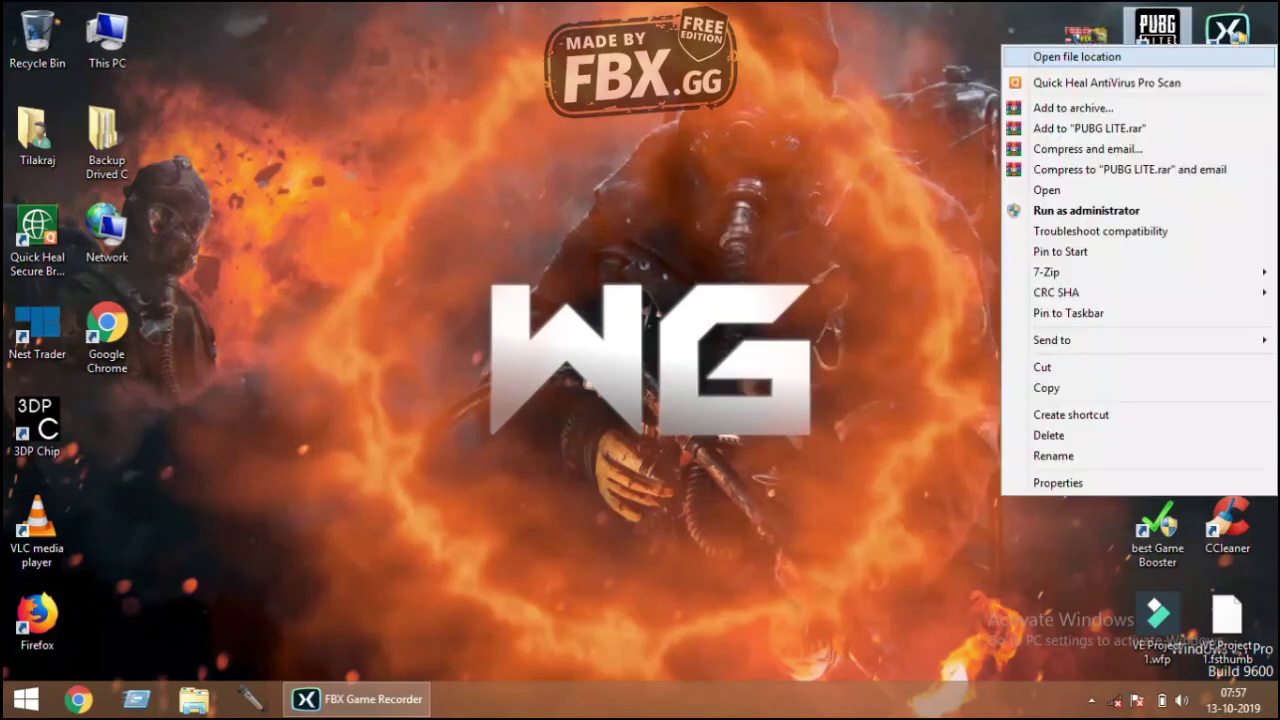
left_click(1077, 57)
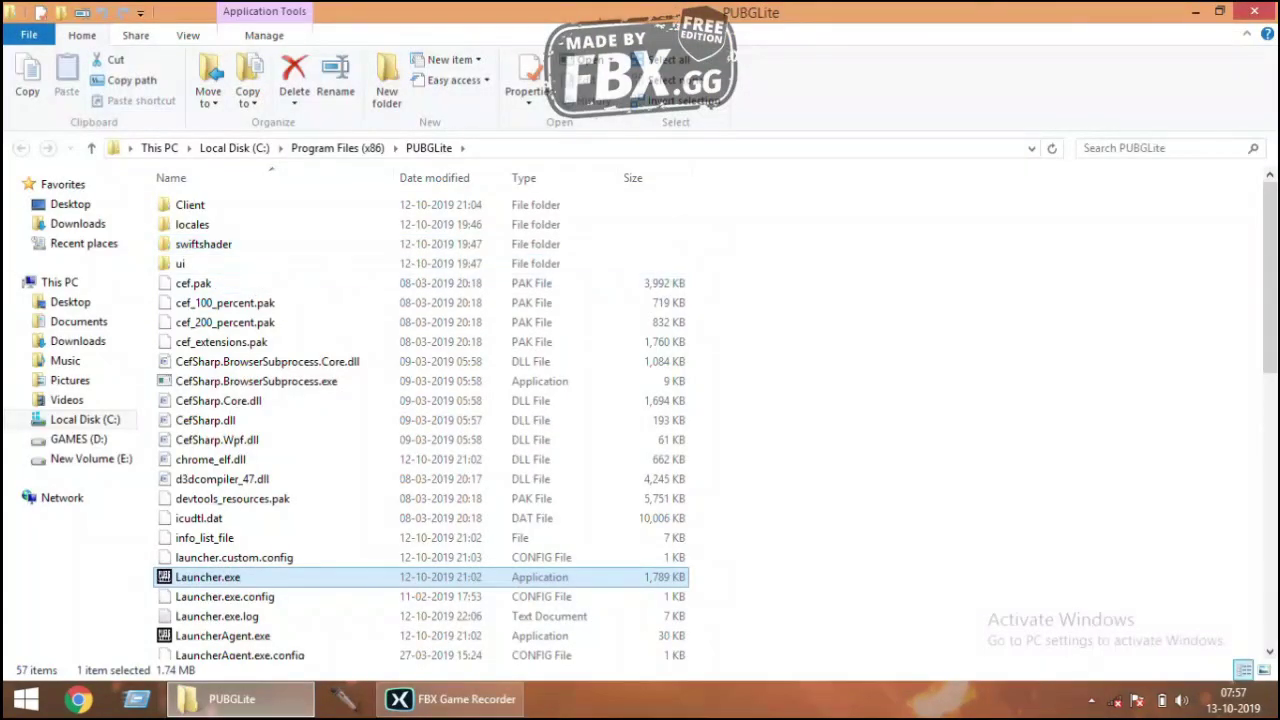
scroll(420, 420, "down", 10)
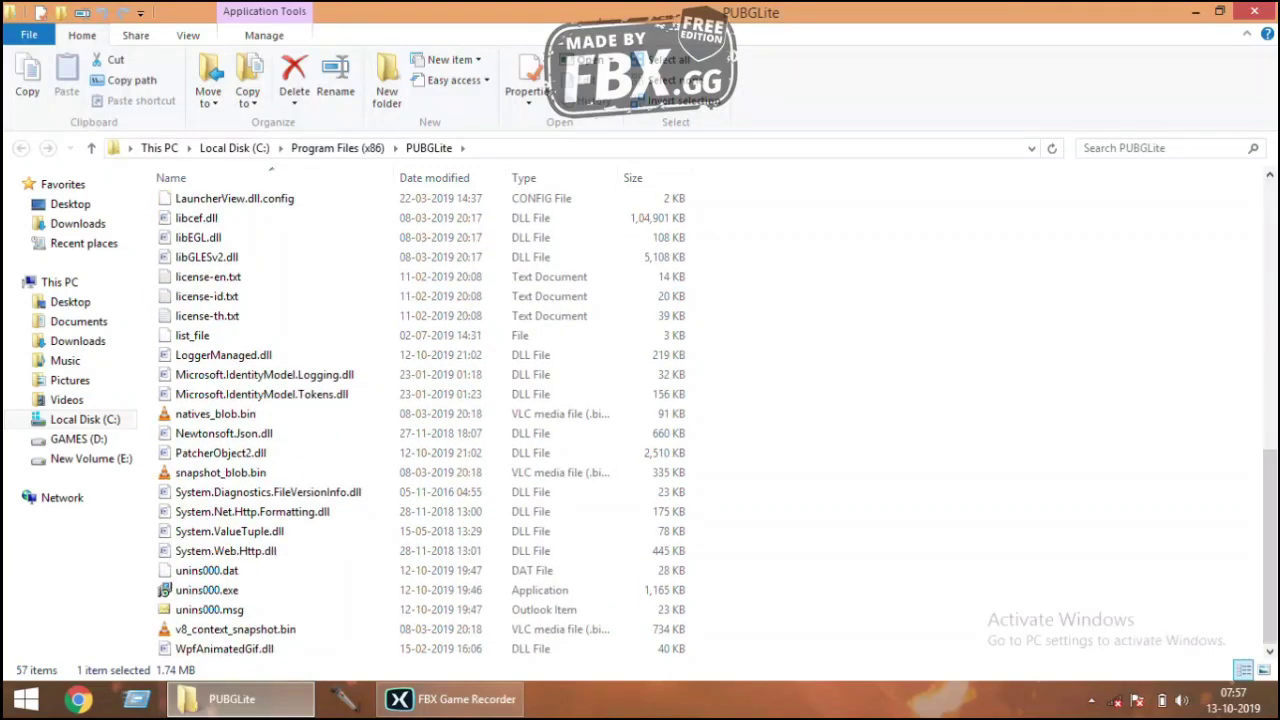
scroll(420, 420, "up", 10)
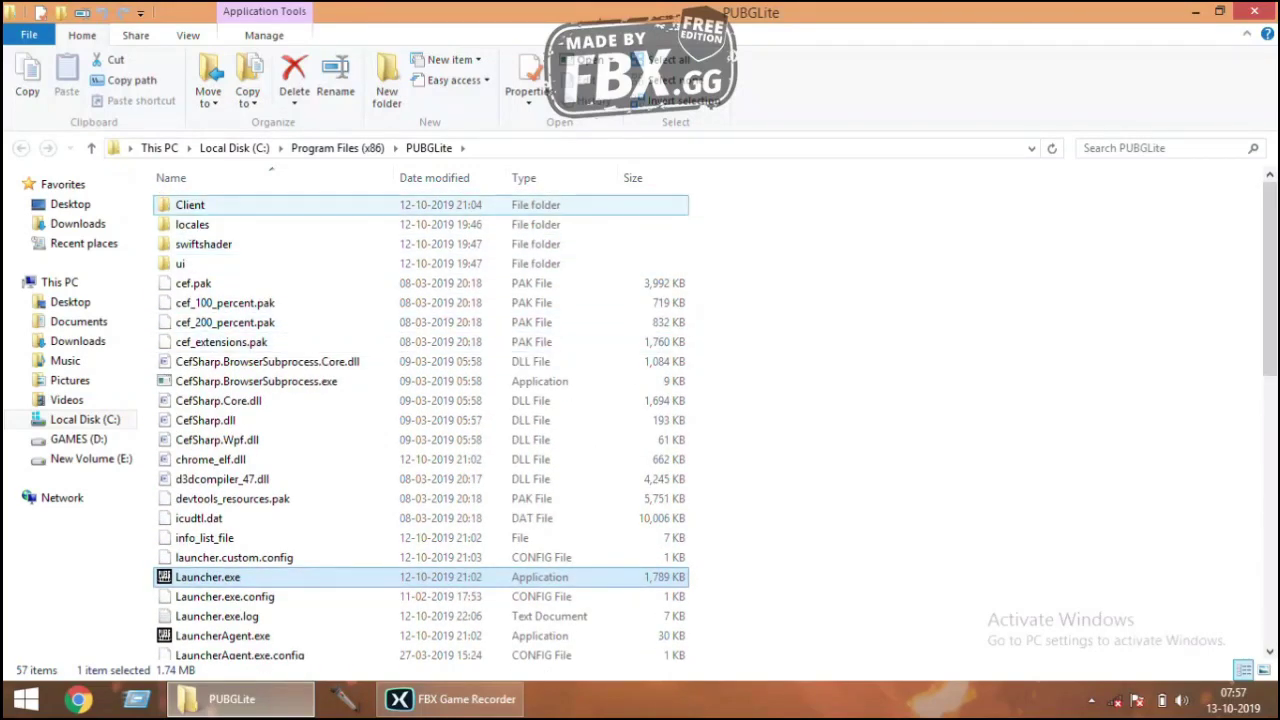
Look inside the Client folder and check its size in the folder's properties.
left_click(190, 205)
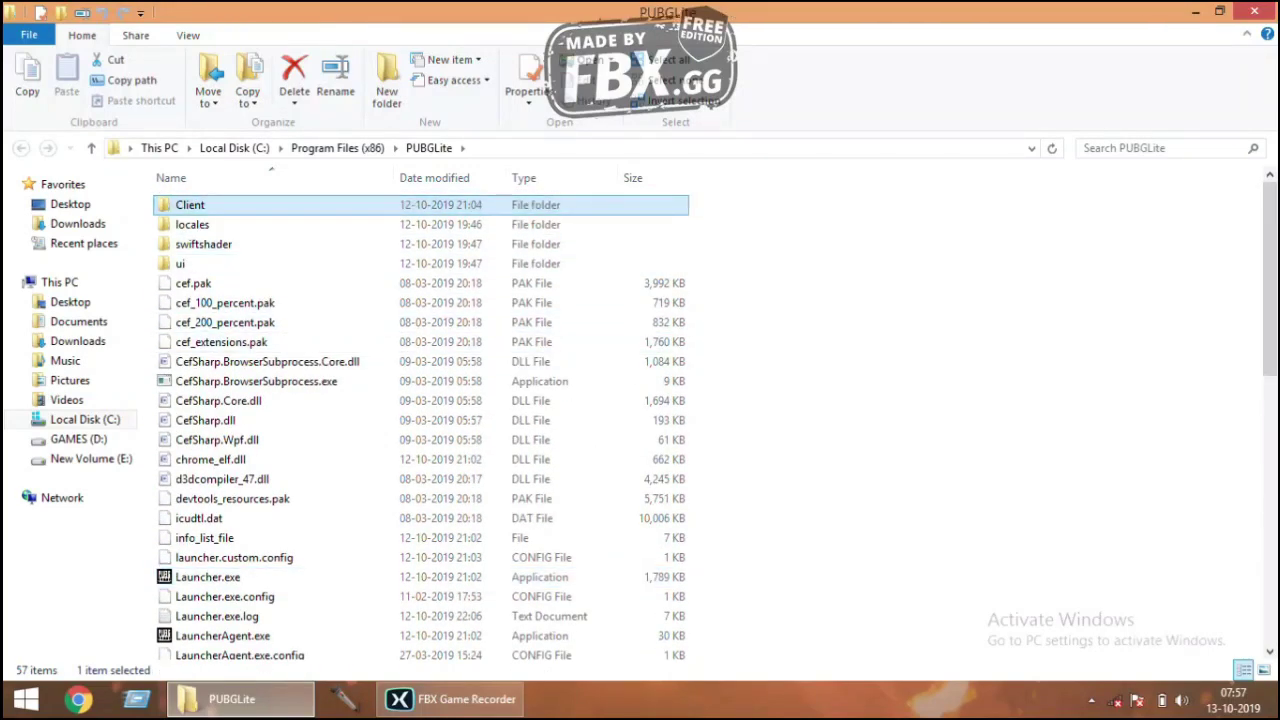
double_click(190, 205)
left_click(21, 147)
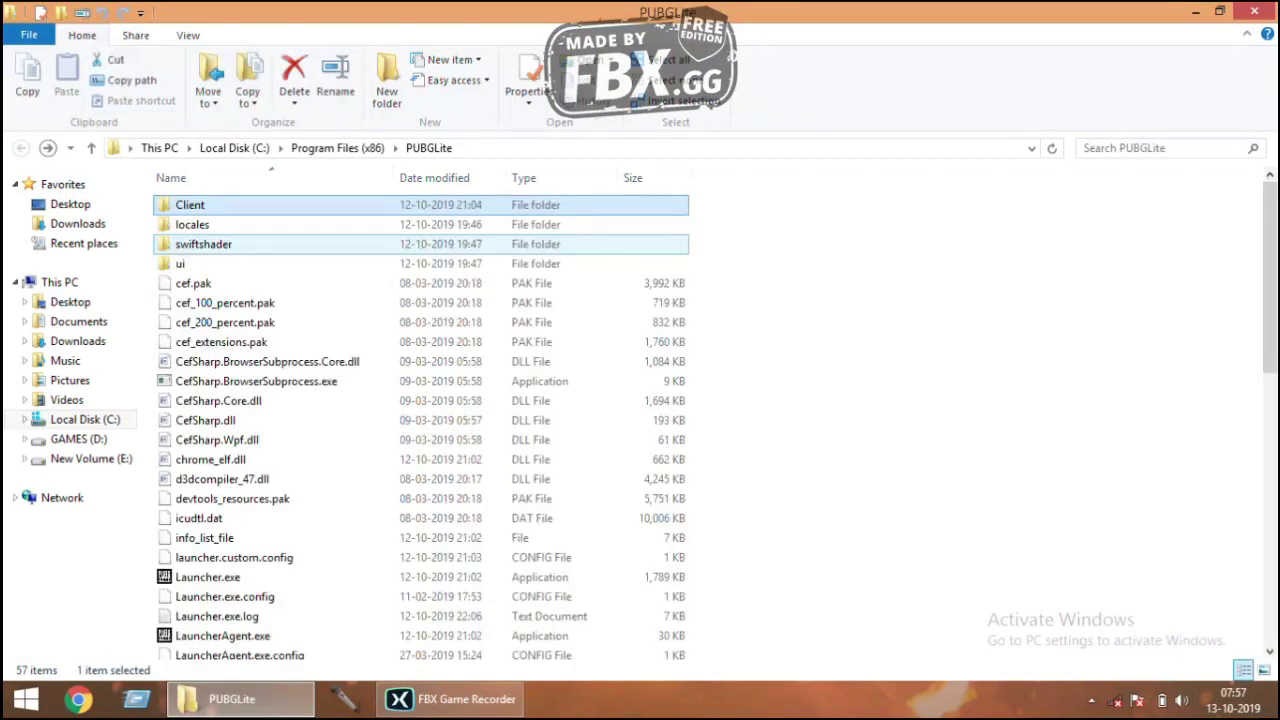
right_click(322, 204)
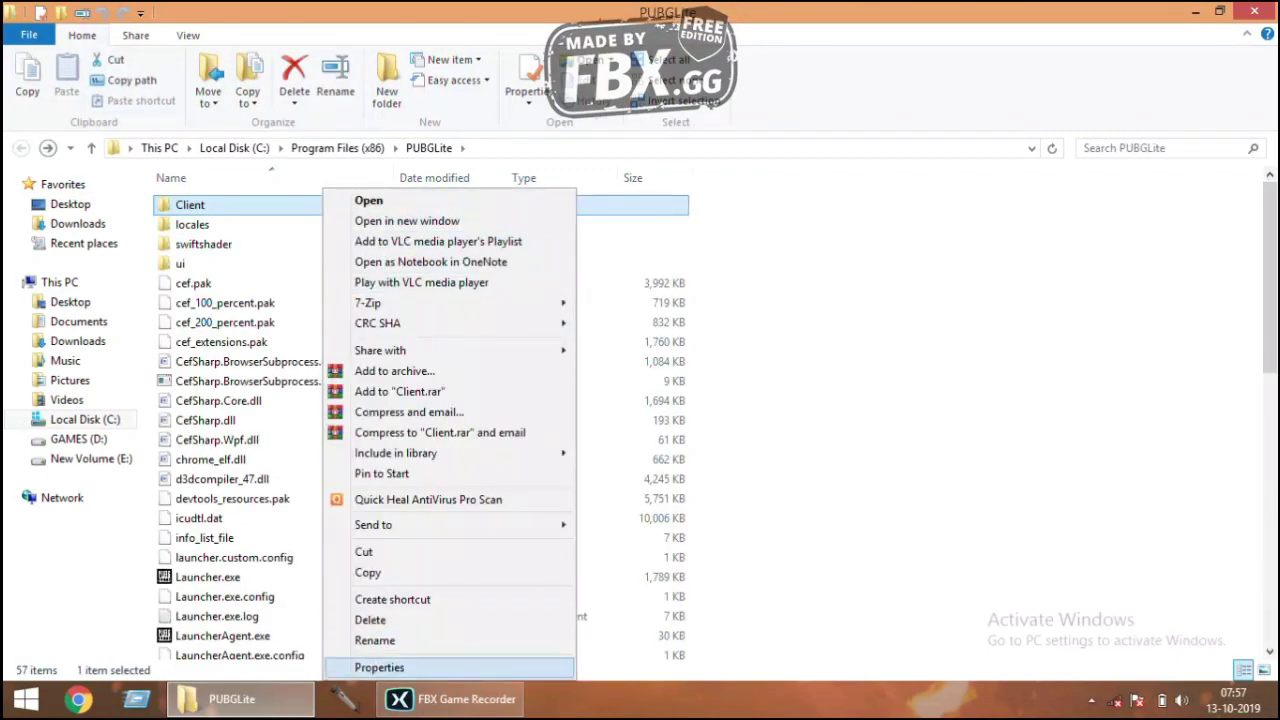
left_click(450, 699)
left_click(232, 699)
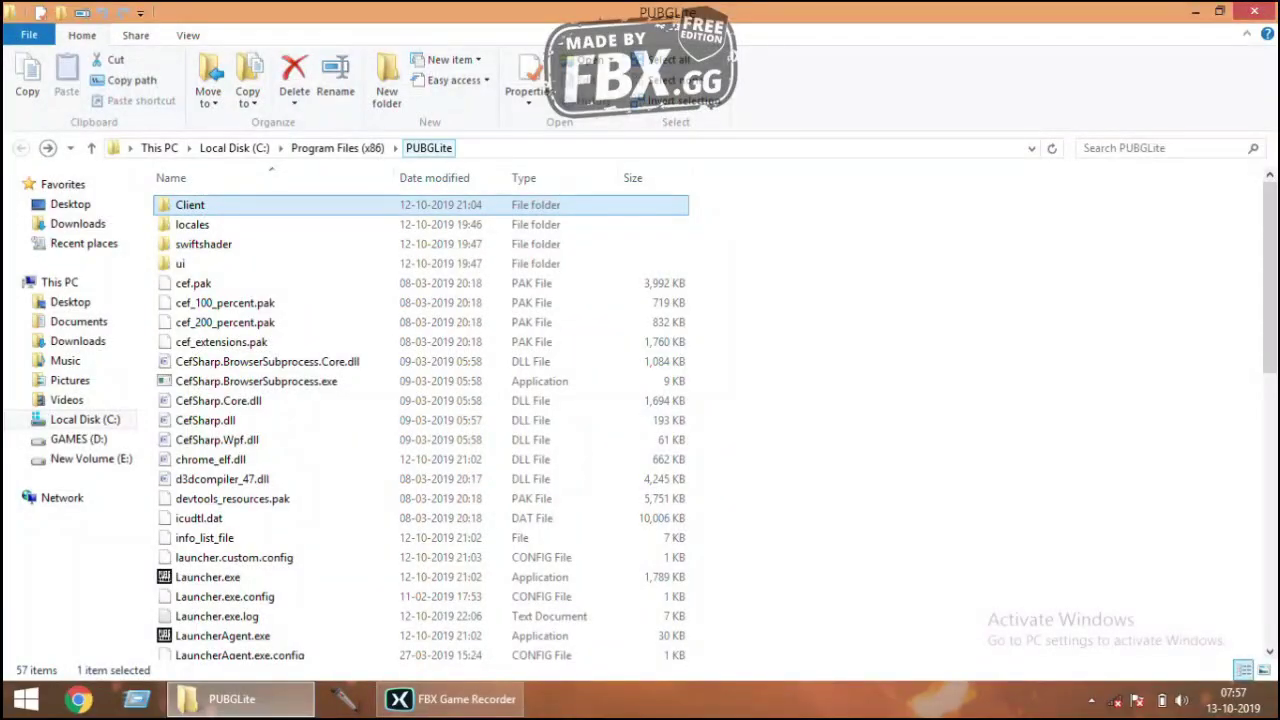
right_click(350, 204)
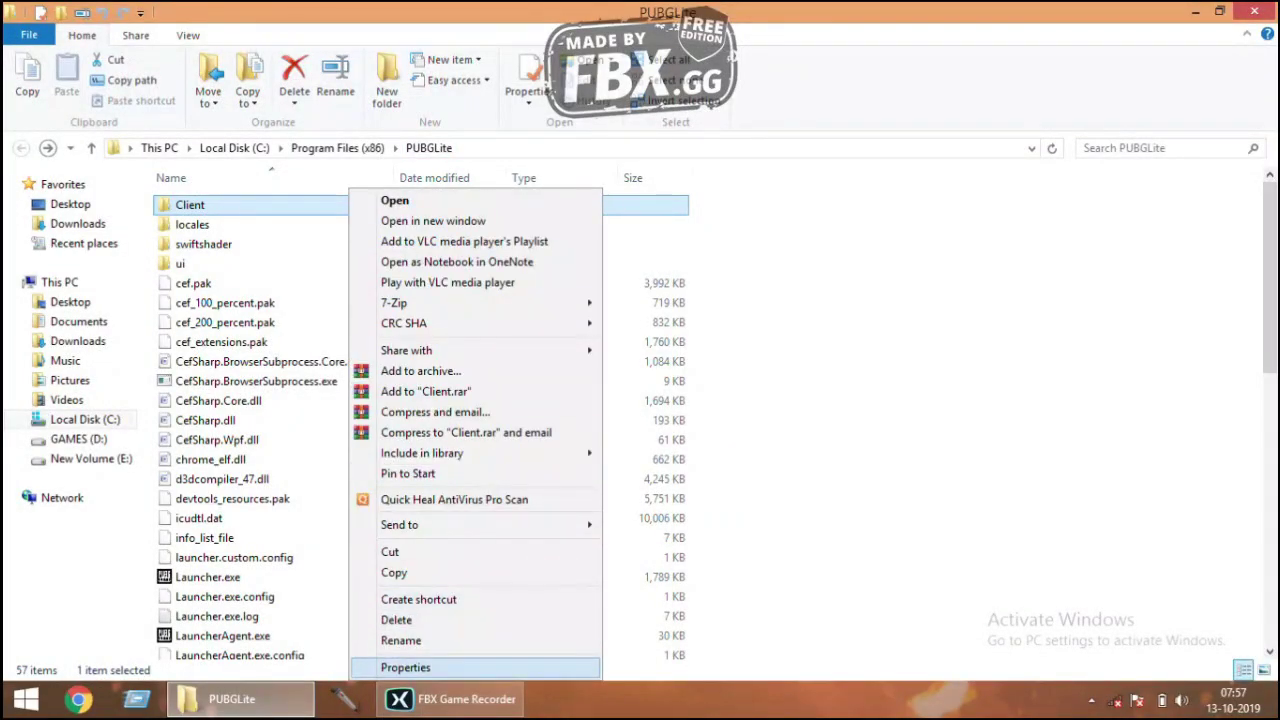
left_click(405, 667)
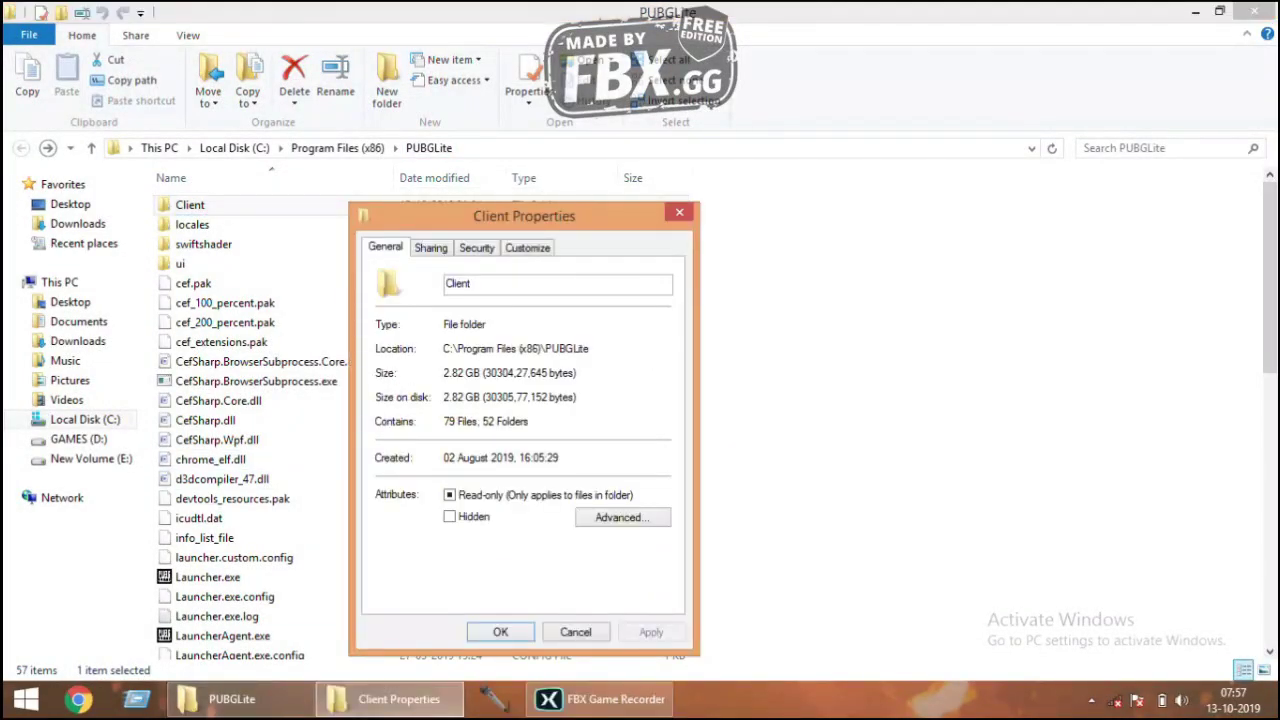
mouse_move(443, 373)
left_mouse_down()
mouse_move(523, 373)
mouse_move(464, 373)
left_mouse_up()
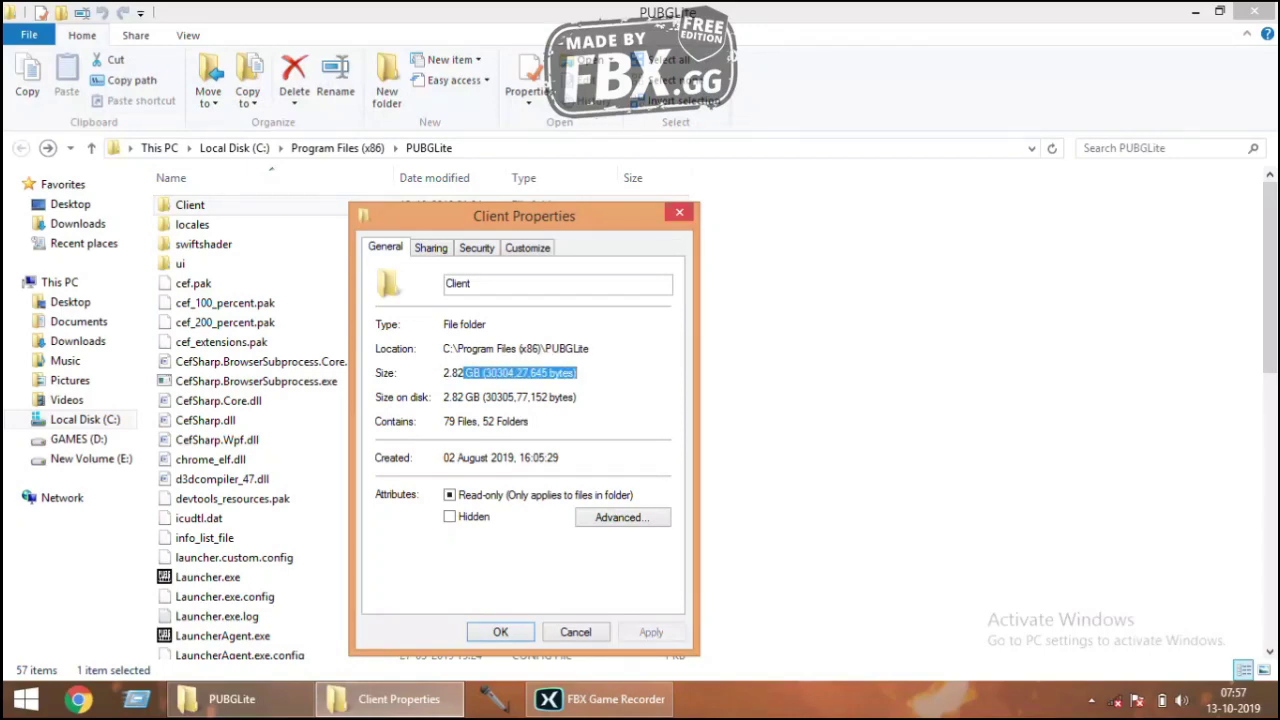
left_click(679, 212)
Select everything in the PUBGLite folder except Client and check the combined size in the properties.
left_click_drag(718, 225, 618, 668)
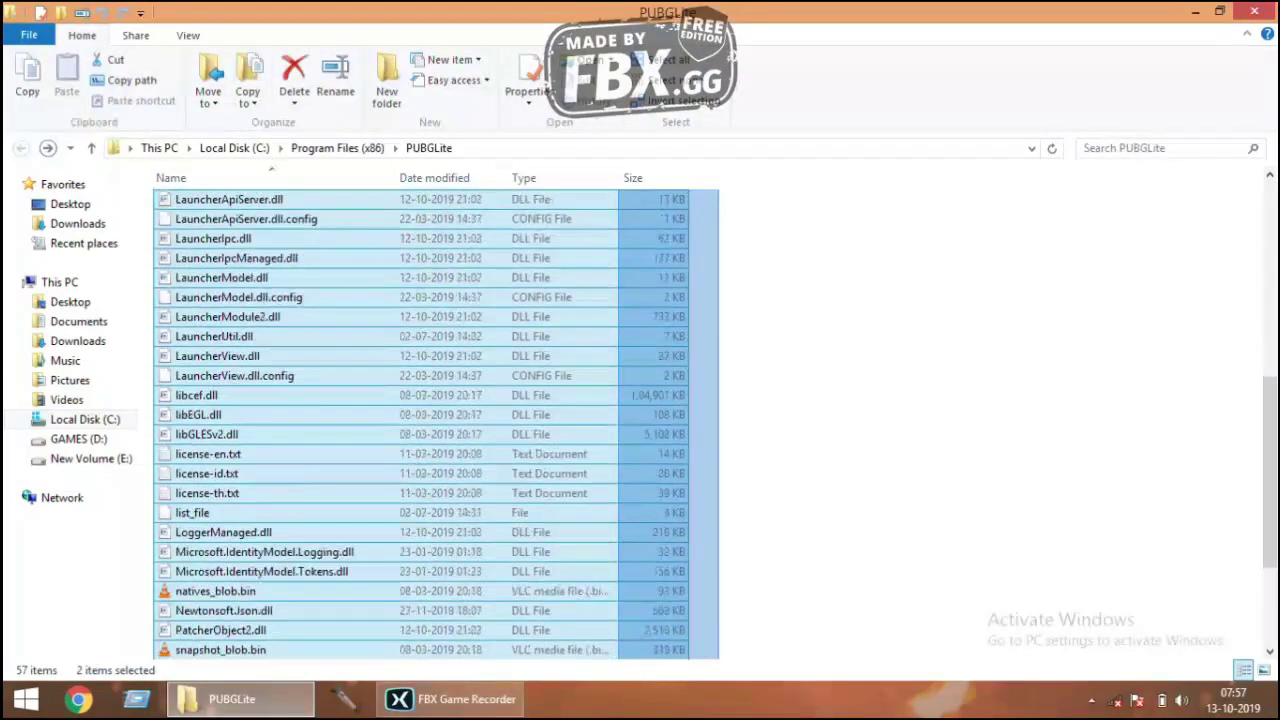
left_click_drag(152, 660, 152, 660)
right_click(642, 335)
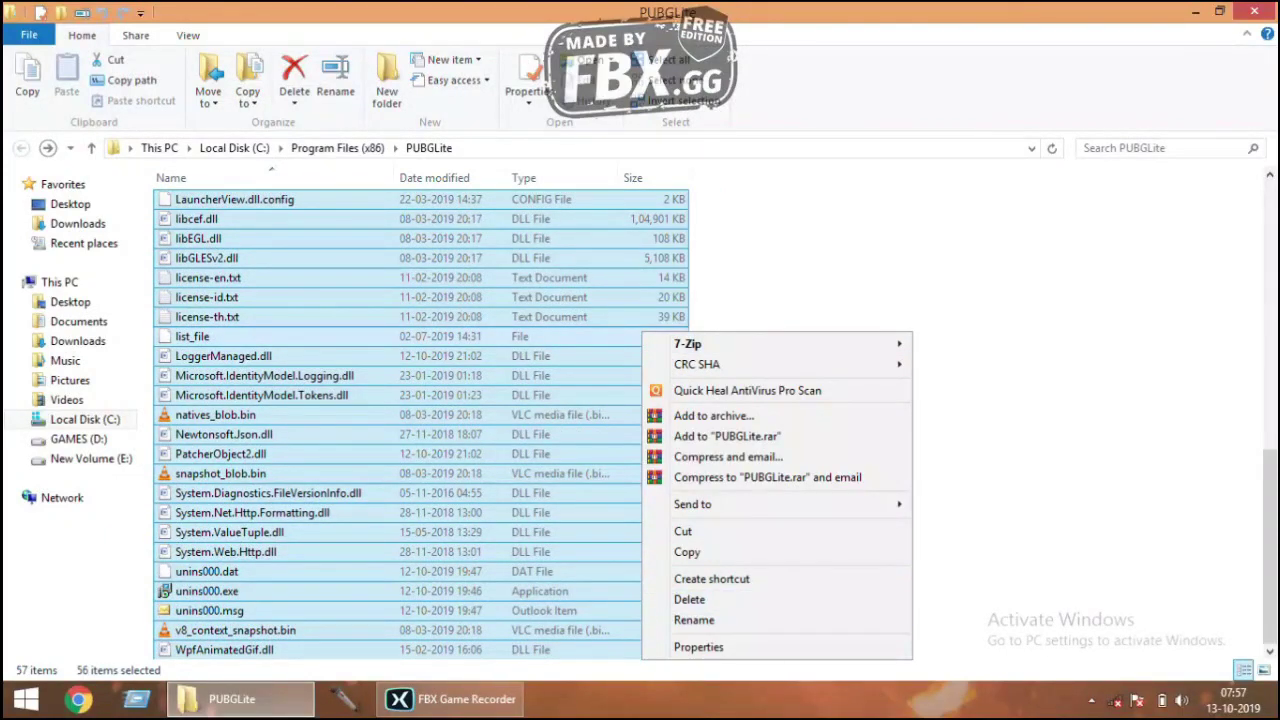
left_click(698, 647)
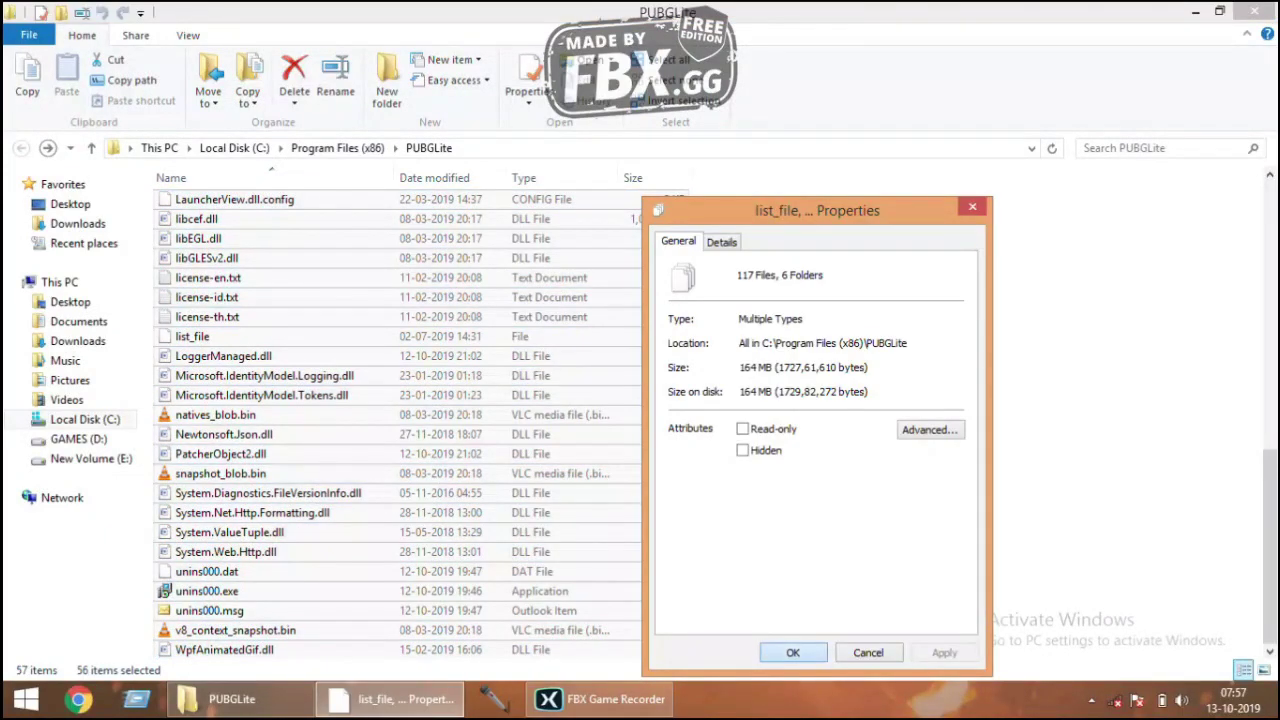
left_click(793, 652)
scroll(793, 640, "up", 11)
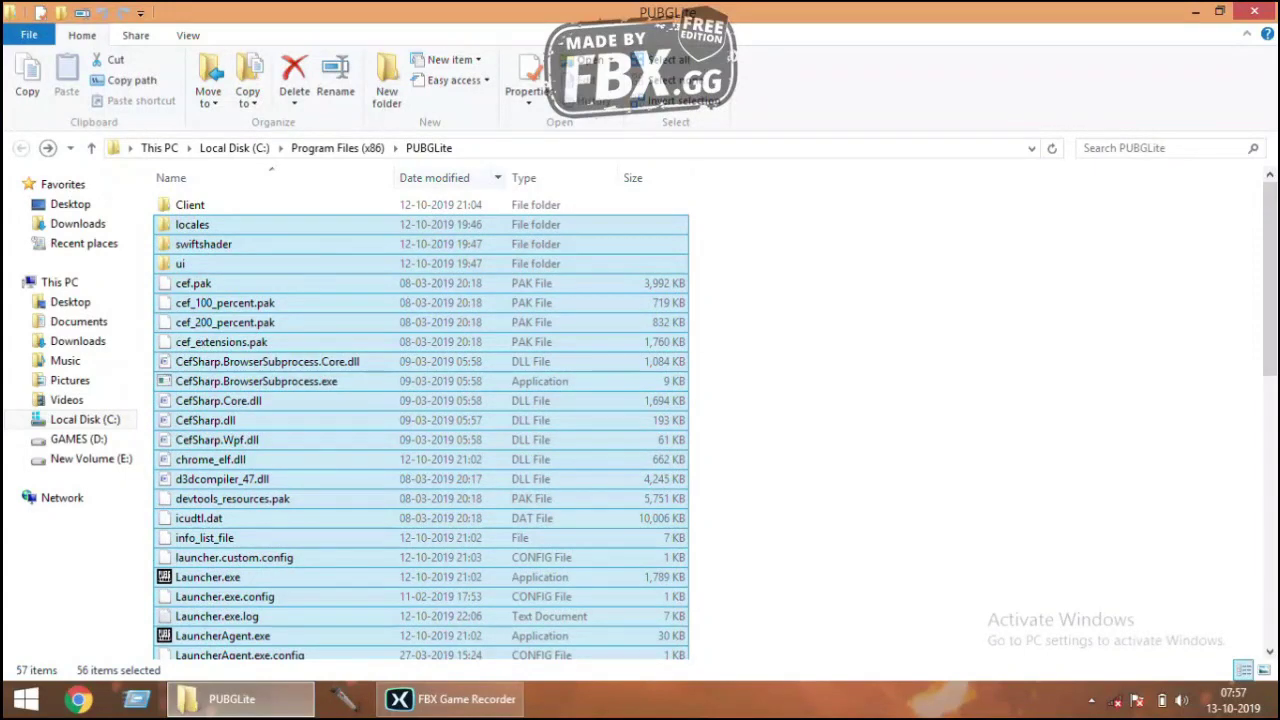
Look inside the Client folder again and return to the full PUBGLite file list.
double_click(300, 205)
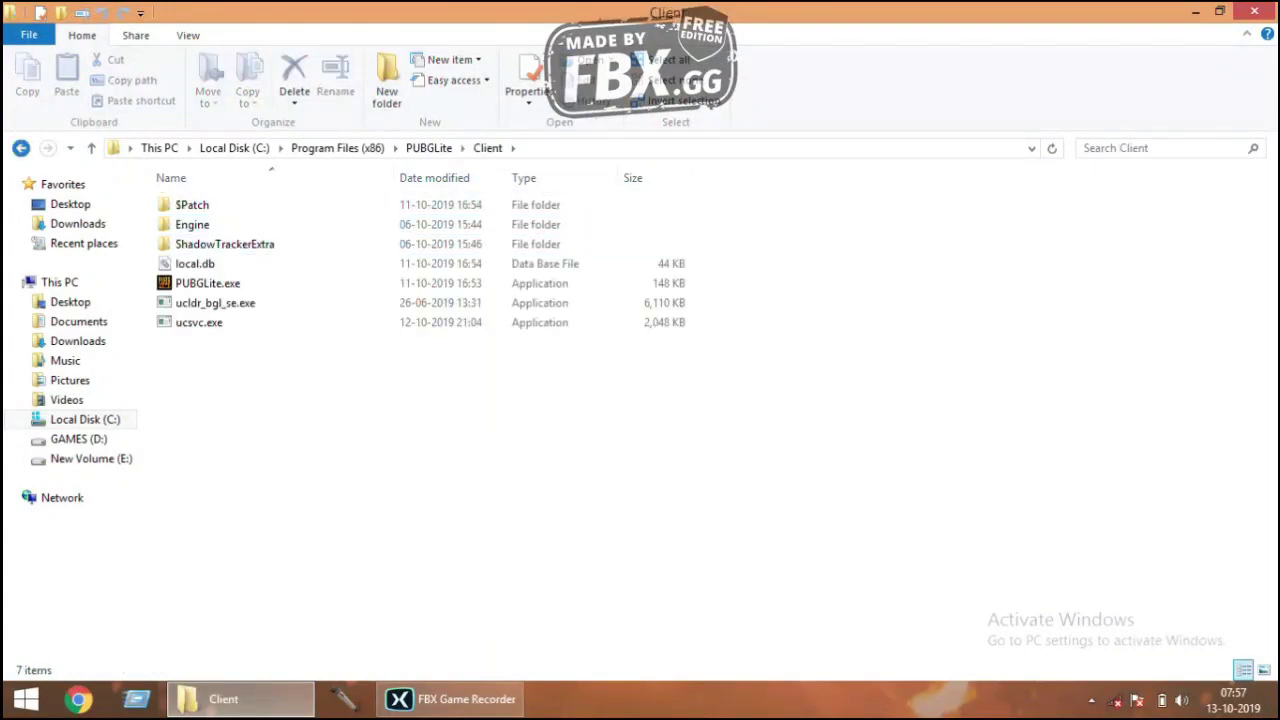
left_click(21, 147)
left_click(1224, 7)
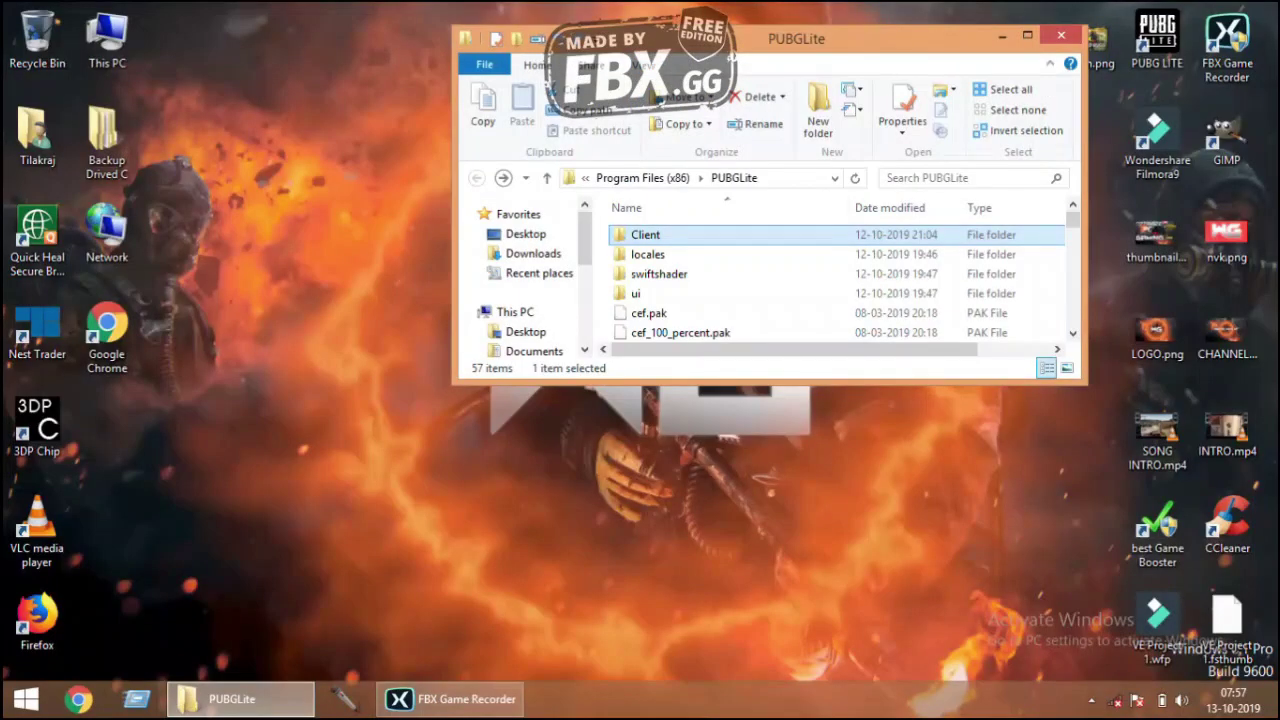
left_click_drag(658, 237, 751, 529)
left_click(1027, 35)
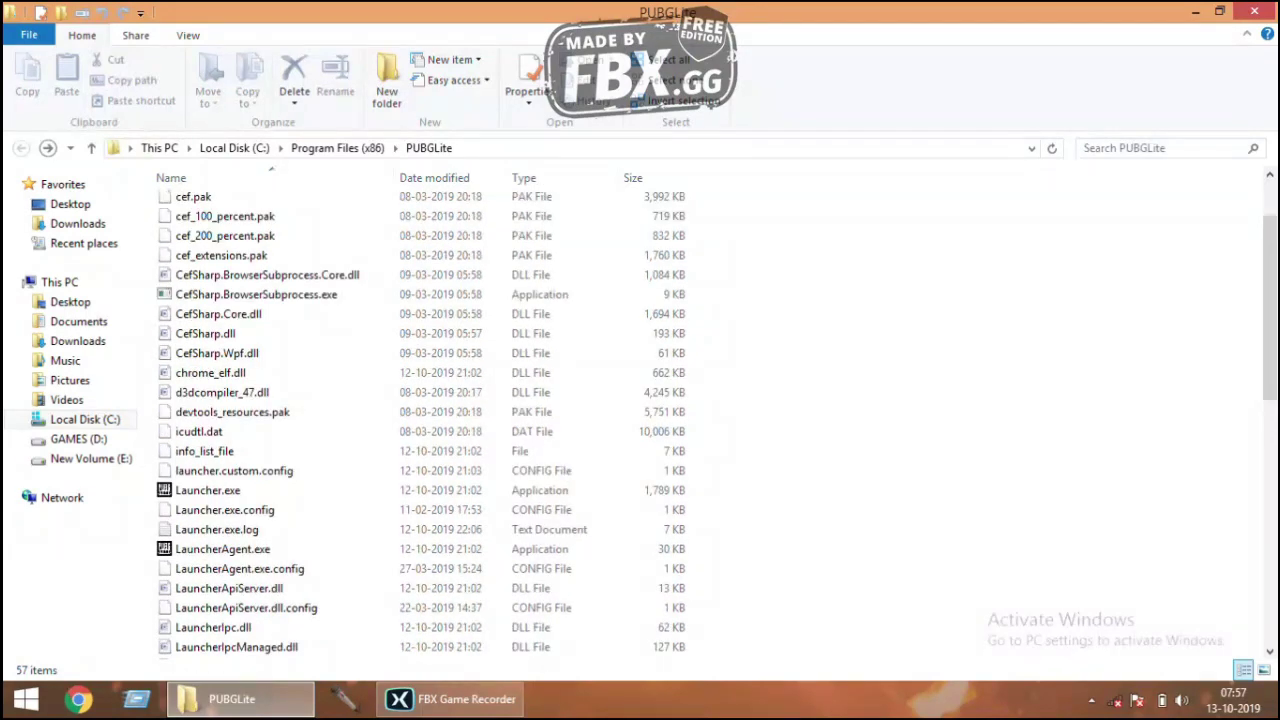
scroll(420, 420, "up", 2)
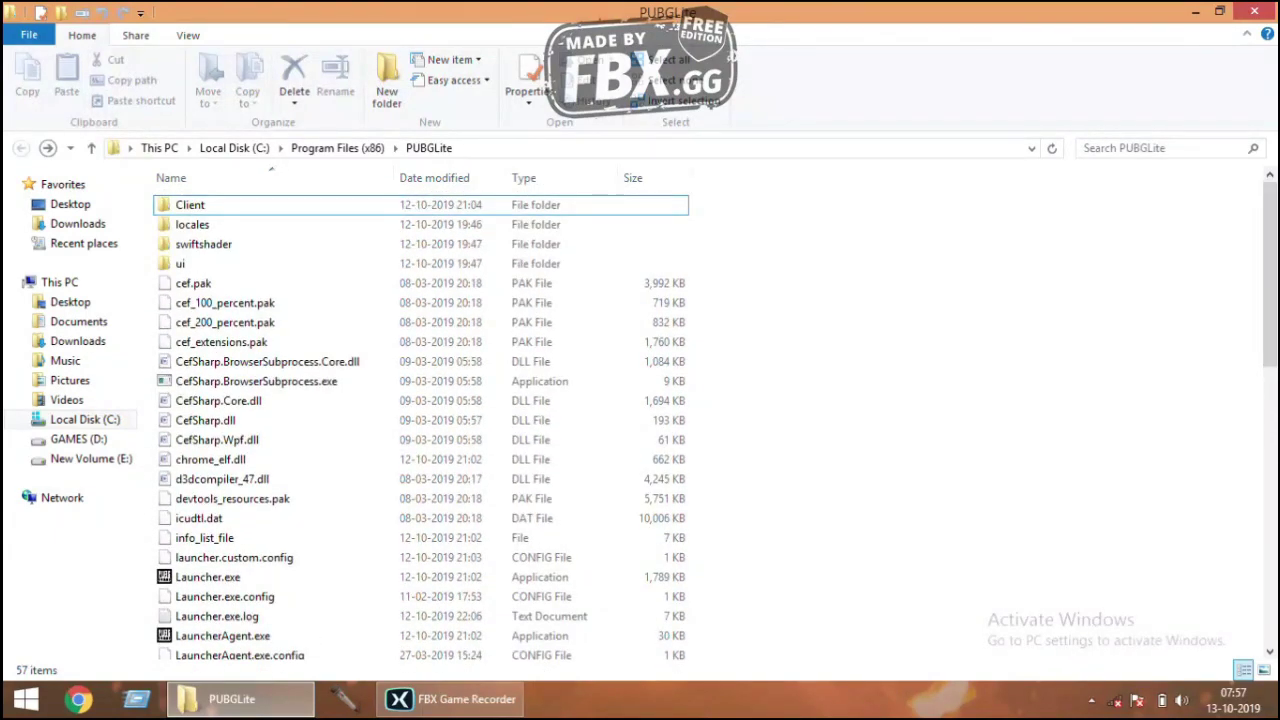
Go up to This PC, refresh it and open Local Disk (C:).
left_click(159, 148)
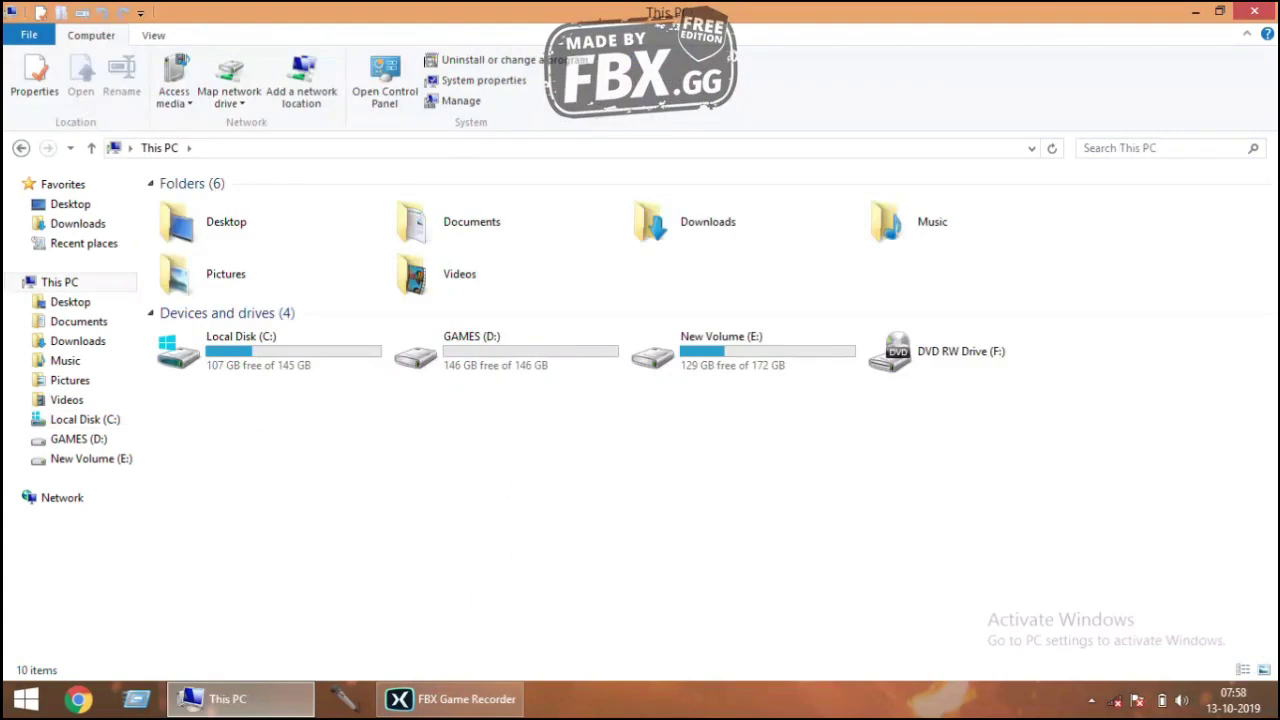
right_click(511, 439)
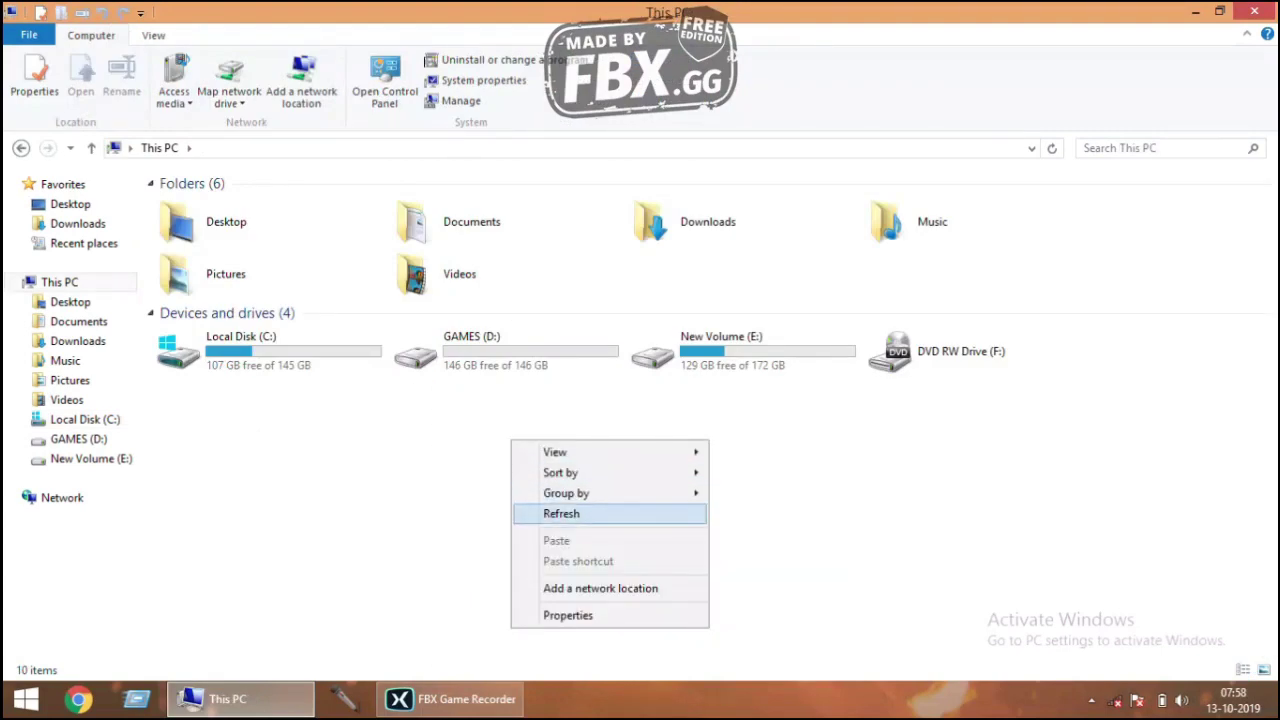
left_click(562, 514)
double_click(270, 351)
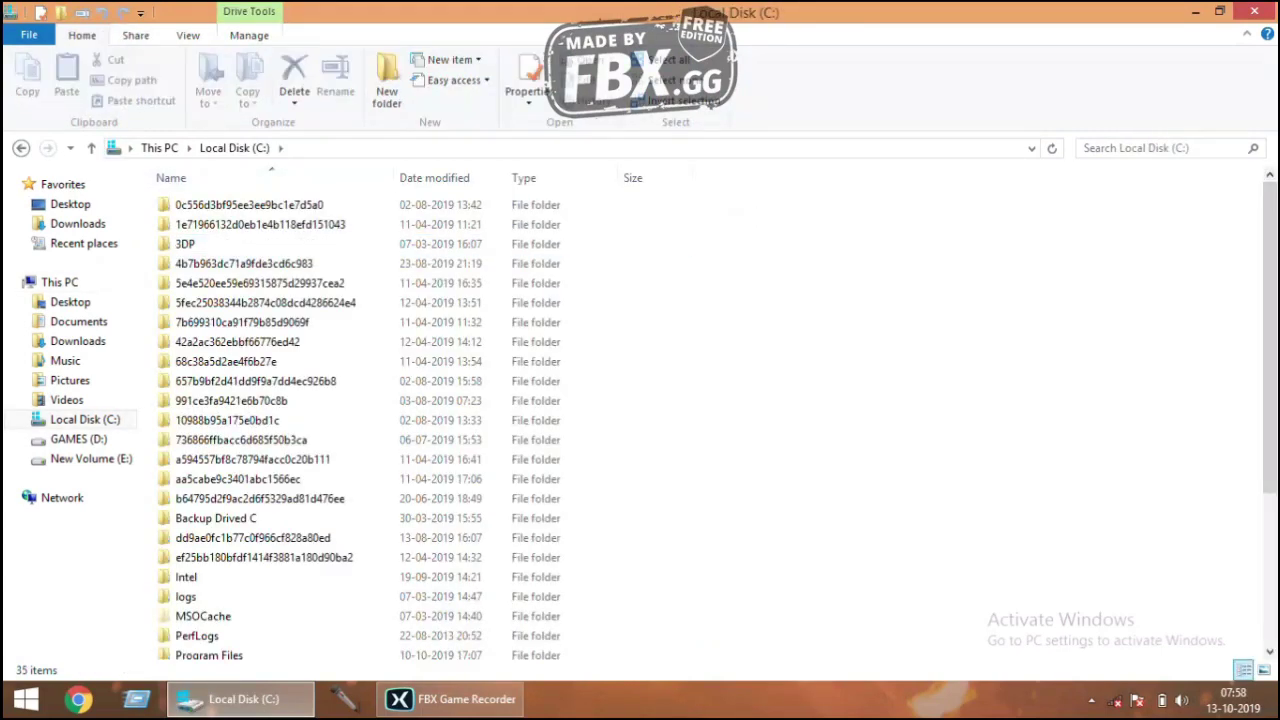
Toggle the display of hidden items off and on again in Local Disk (C:), leaving them shown.
left_click(188, 35)
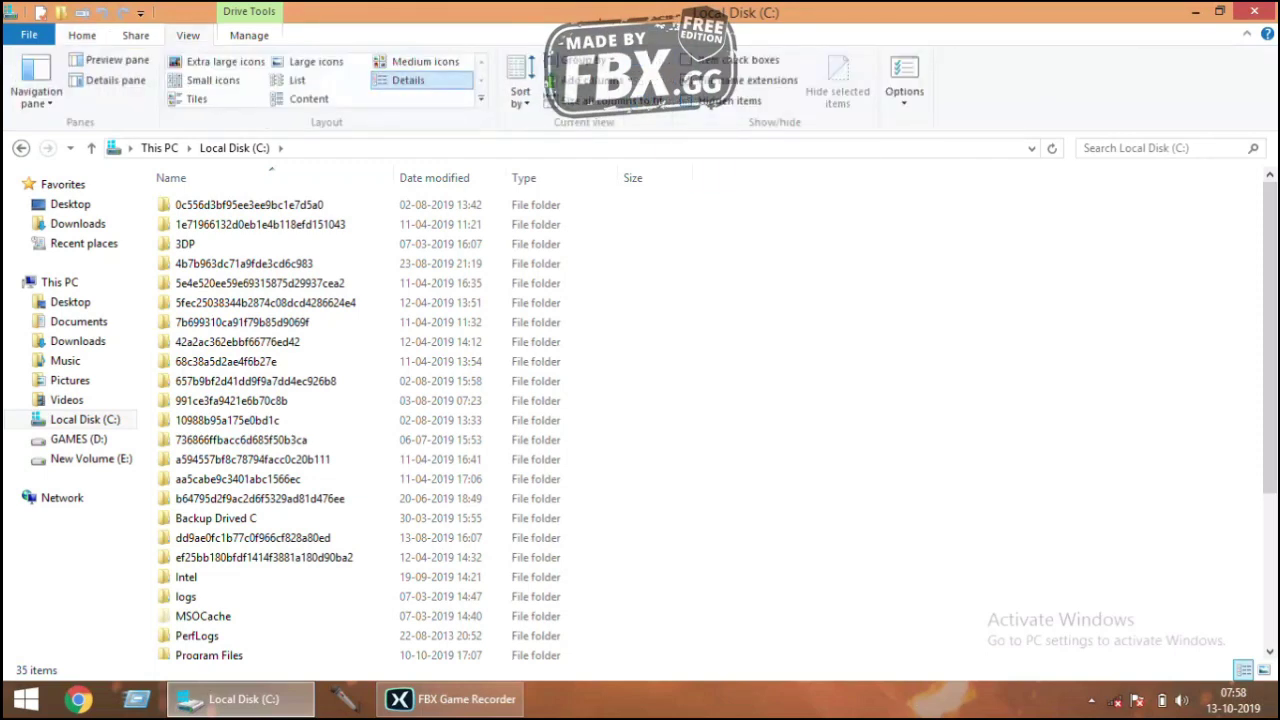
left_click(687, 101)
left_click(687, 101)
Open the hidden ProgramData folder on Local Disk (C:) and select the PUBG folder in it.
left_click_drag(1270, 310, 1270, 482)
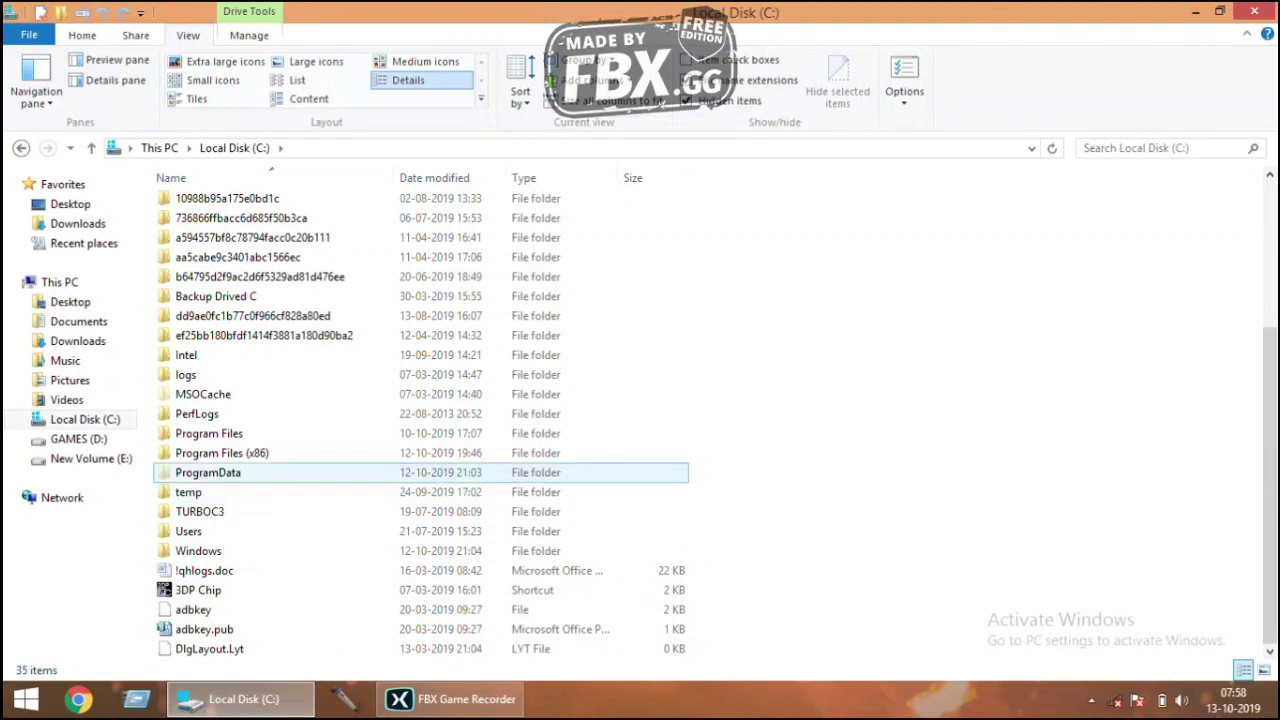
double_click(208, 472)
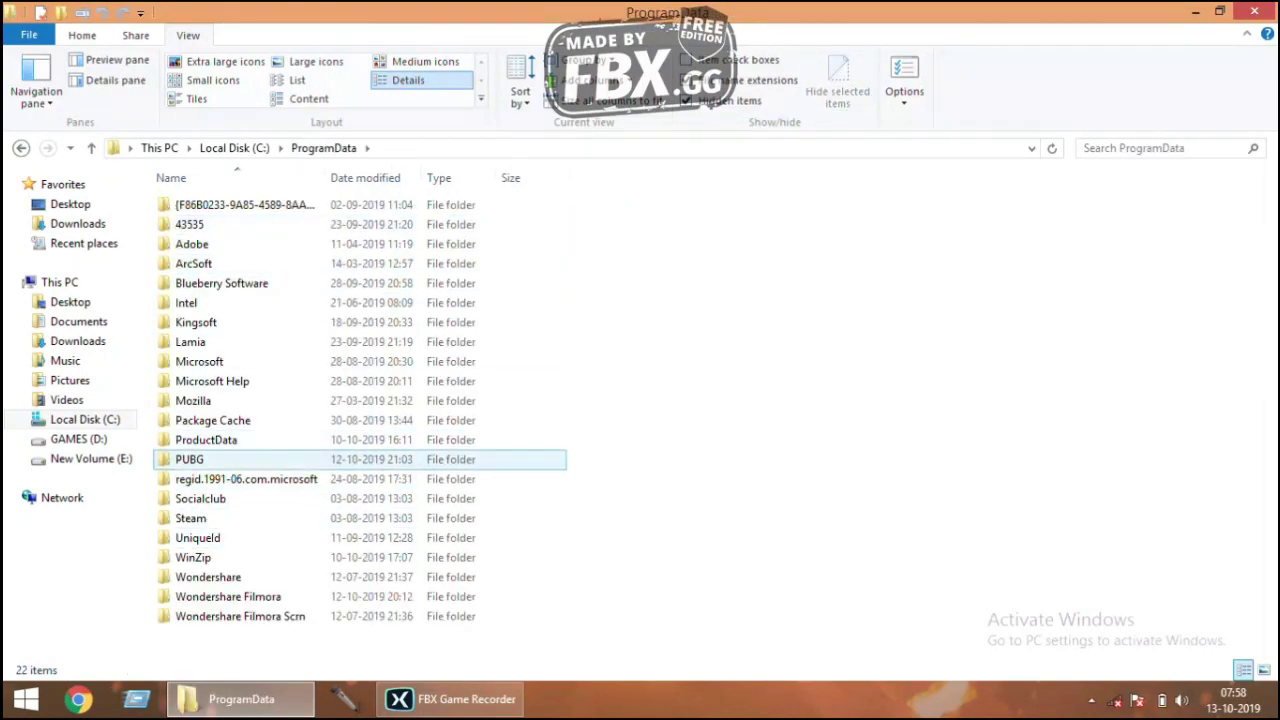
left_click(200, 460)
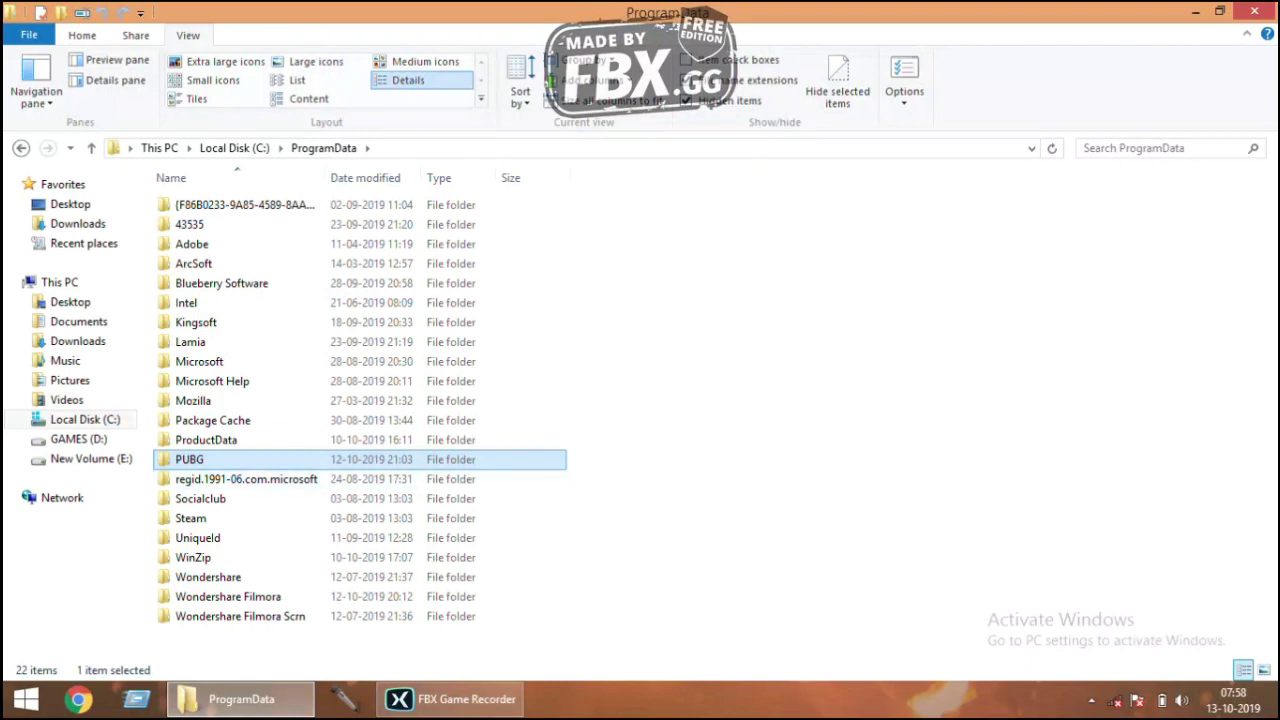
Return to Local Disk (C:) and open Program Files (x86) to find the PUBGLite folder.
left_click(21, 148)
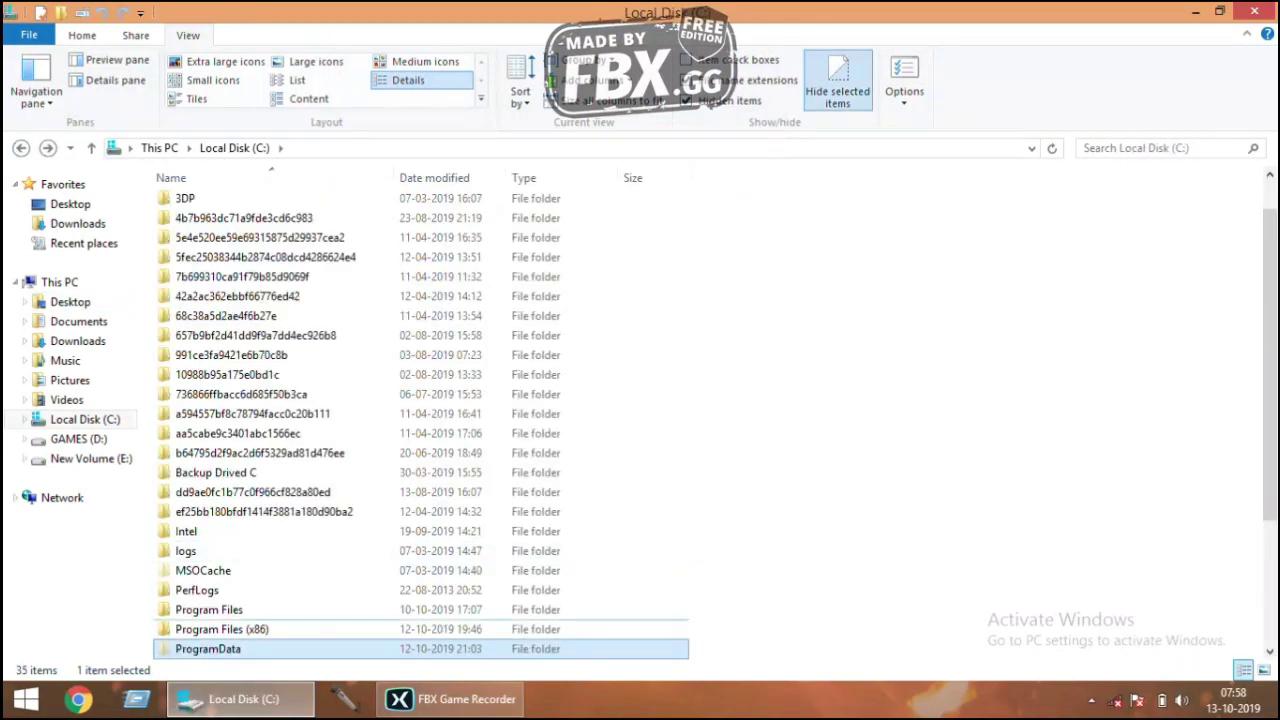
scroll(420, 450, "down", 3)
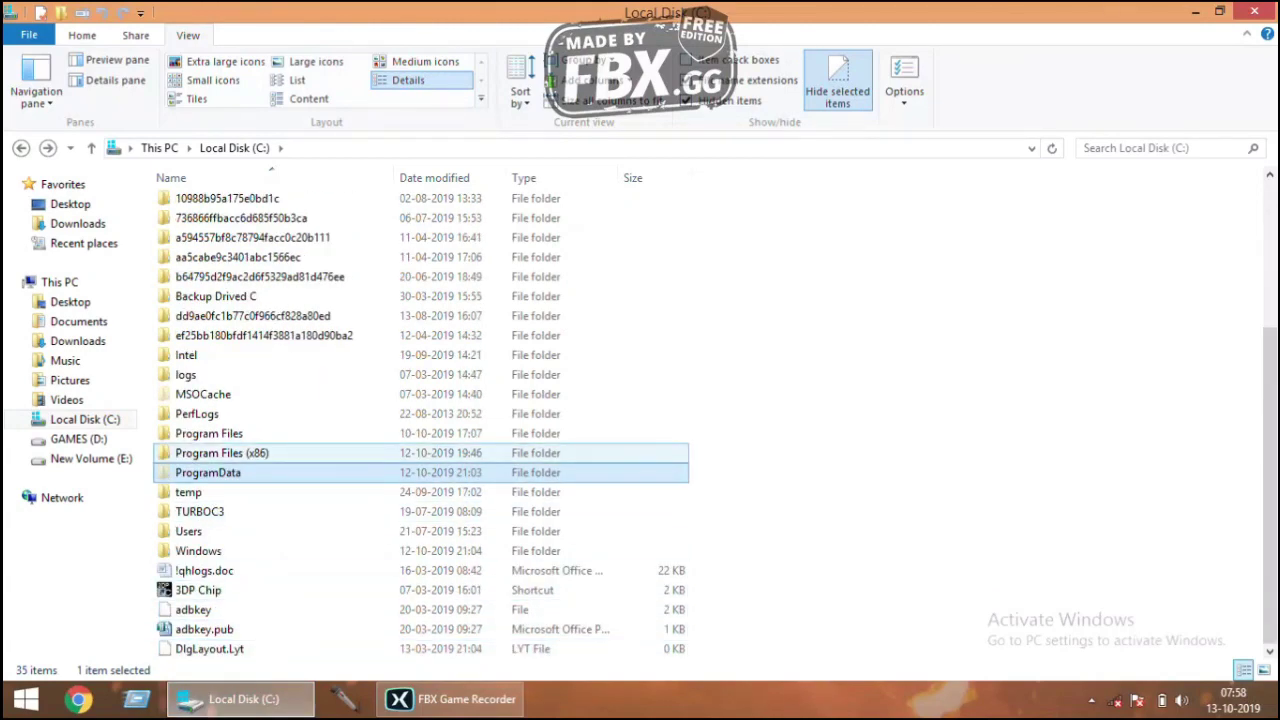
double_click(222, 452)
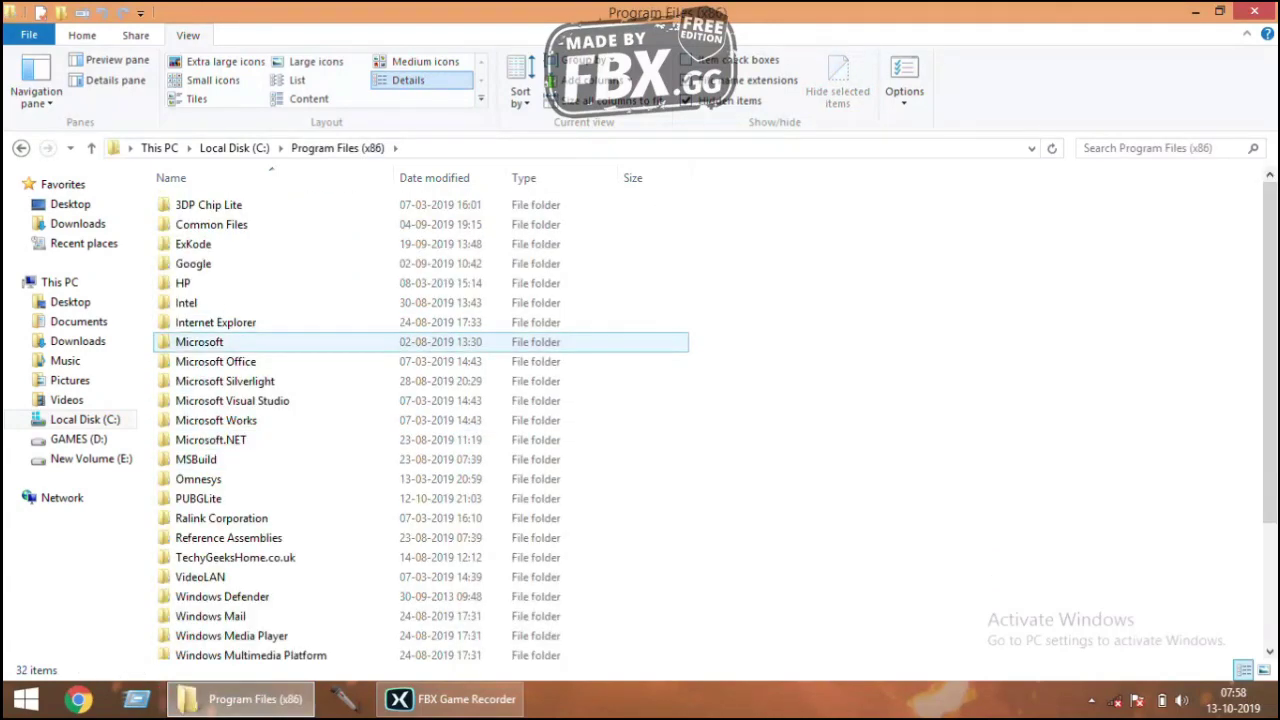
scroll(420, 340, "down", 3)
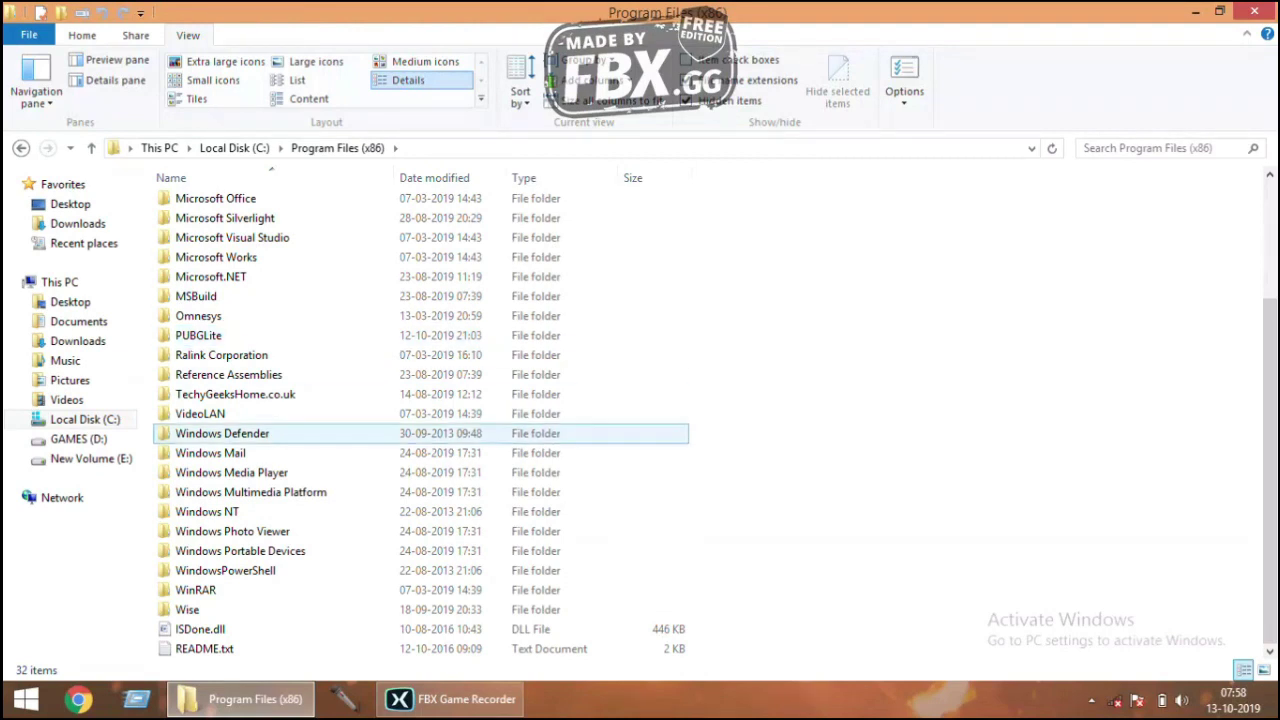
Select the PUBGLite folder in Program Files (x86) to point out where it is stored.
left_click(420, 336)
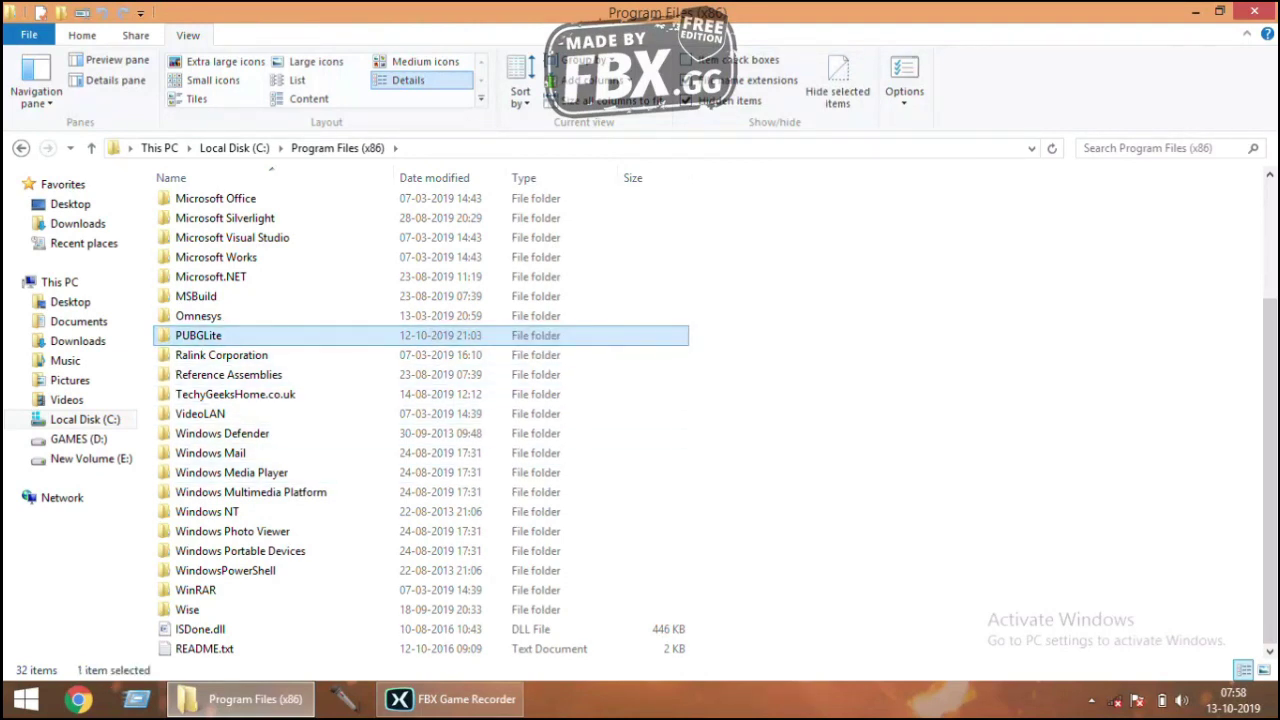
mouse_move(732, 328)
left_mouse_down()
mouse_move(141, 316)
mouse_move(157, 334)
mouse_move(730, 332)
left_mouse_up()
right_click(775, 343)
mouse_move(829, 395)
left_click(732, 345)
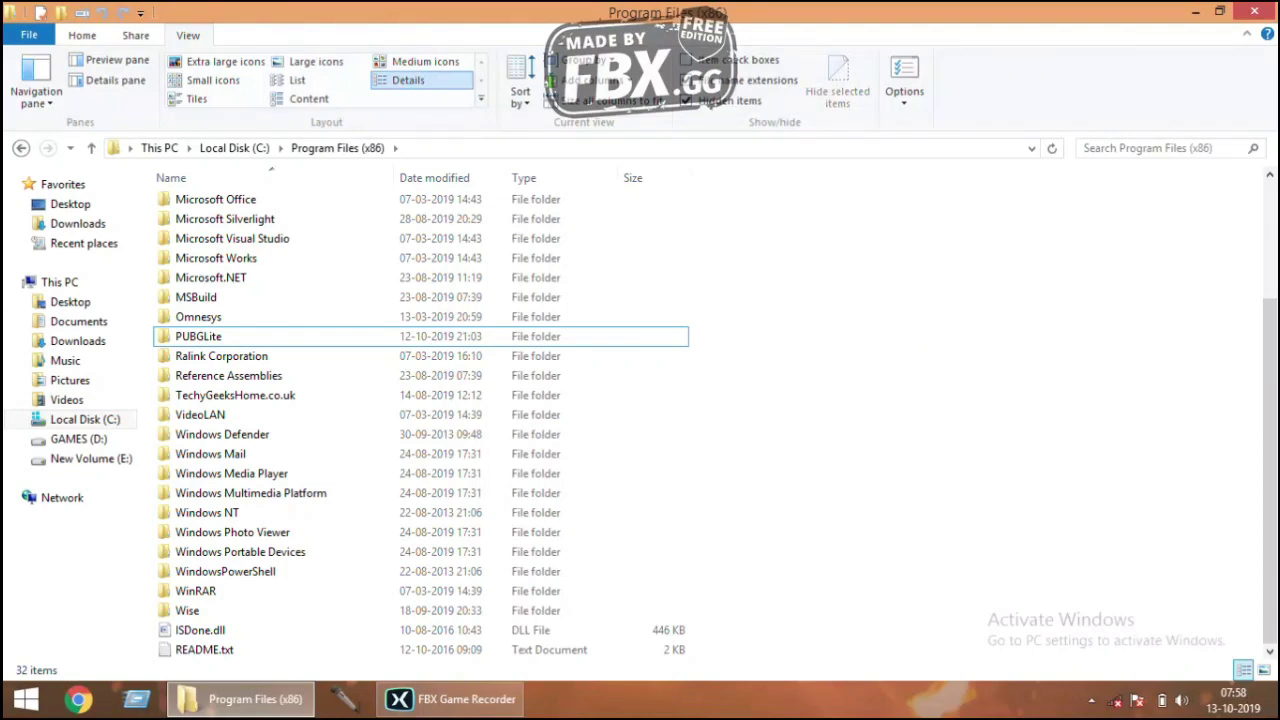
scroll(500, 354, "up", 2)
scroll(500, 358, "down", 2)
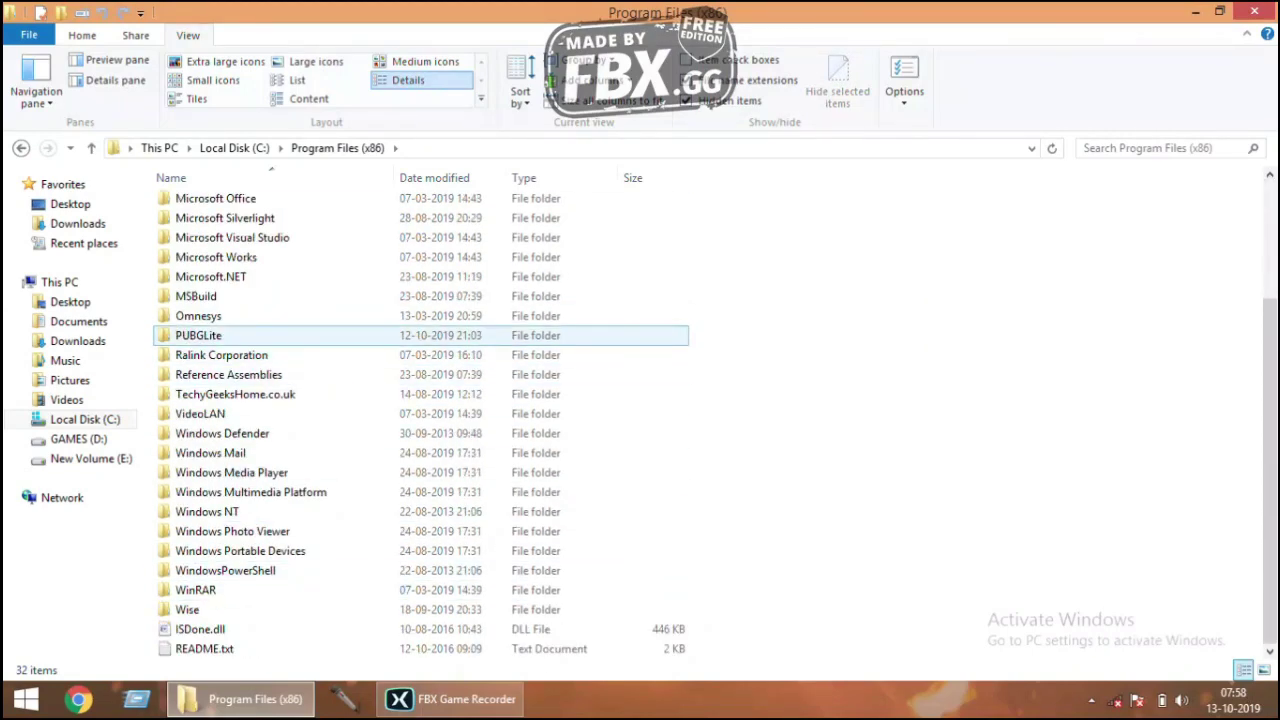
left_click(240, 336)
Return to Local Disk (C:) and open the Local folder inside AppData of the personal user folder under Users.
left_click(21, 148)
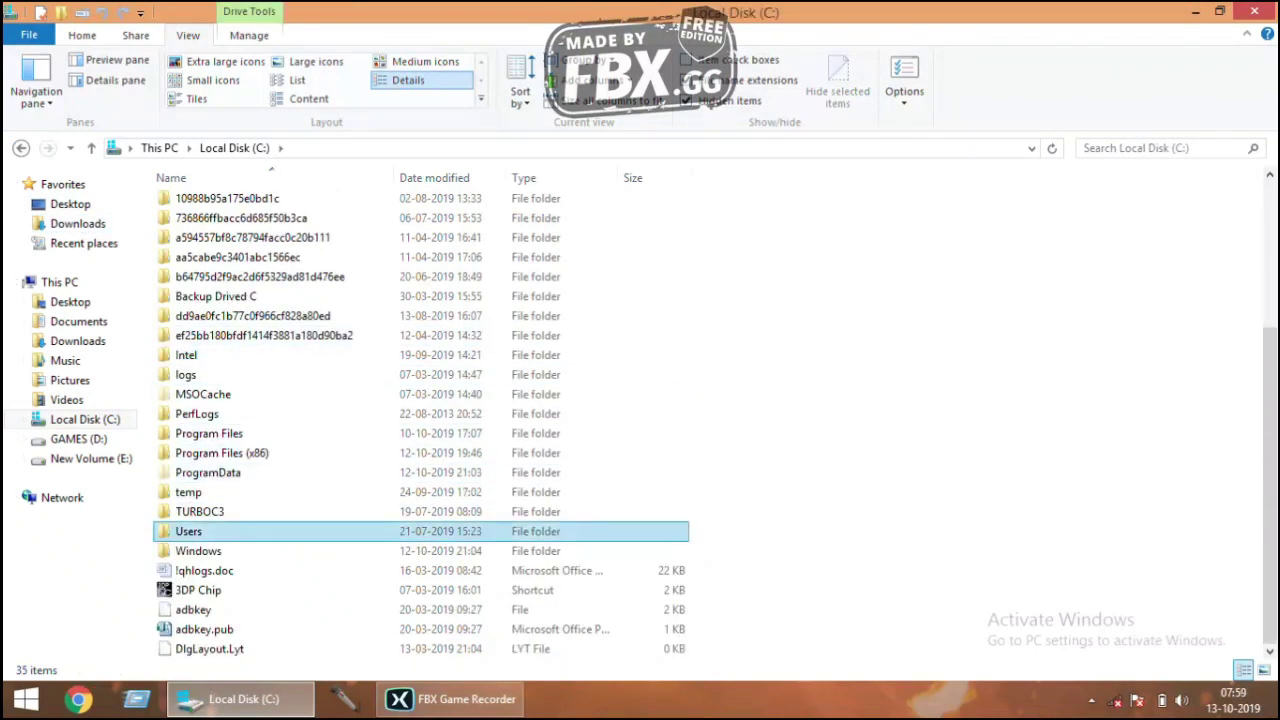
double_click(200, 531)
double_click(194, 244)
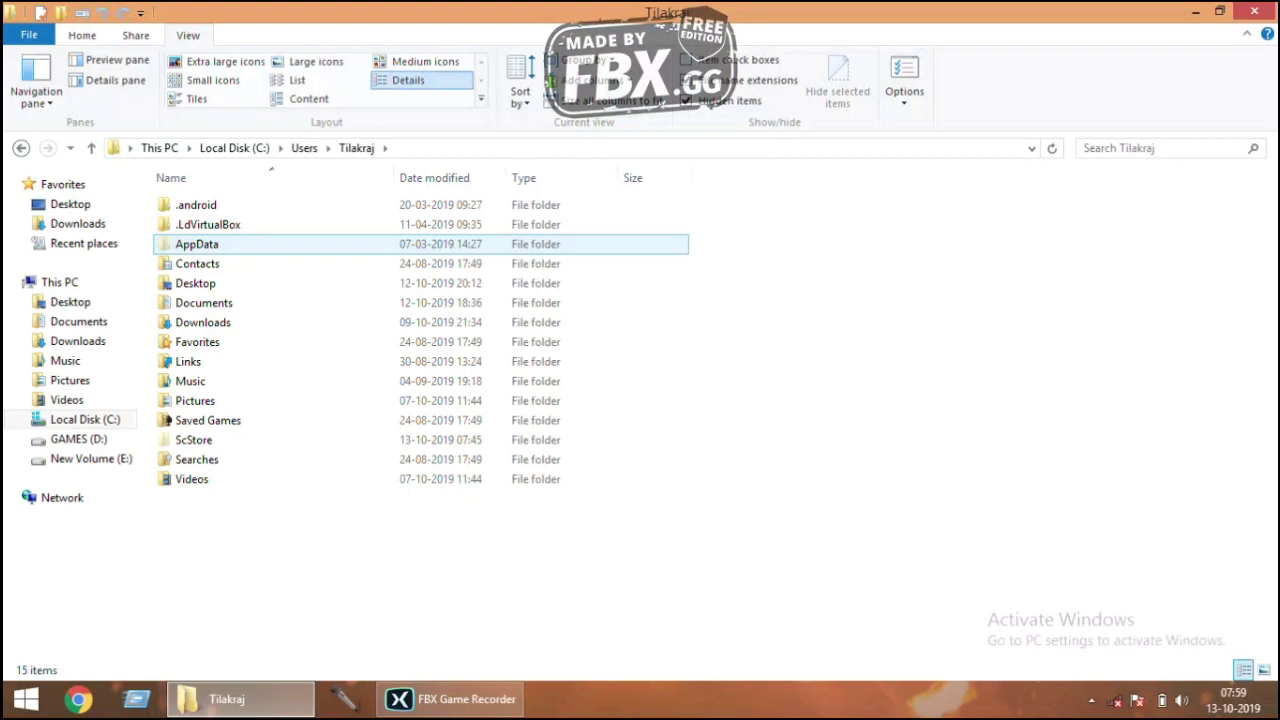
left_click(197, 263)
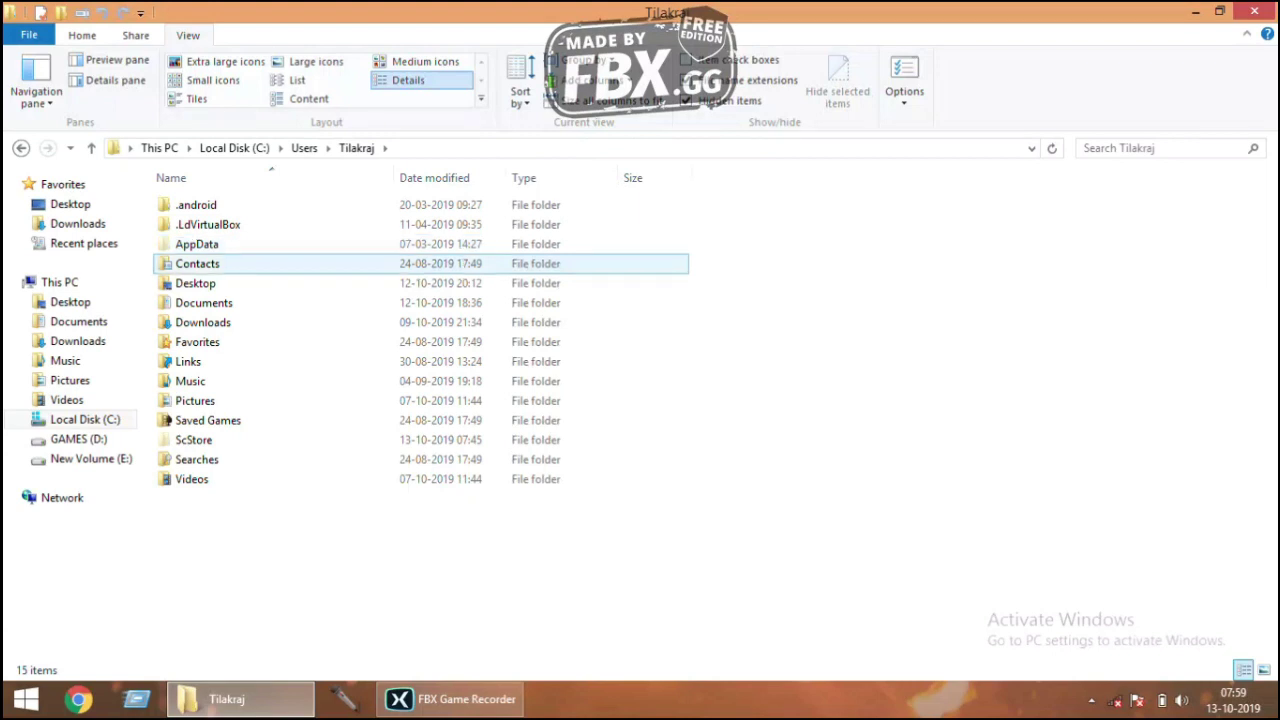
double_click(197, 244)
left_click(188, 204)
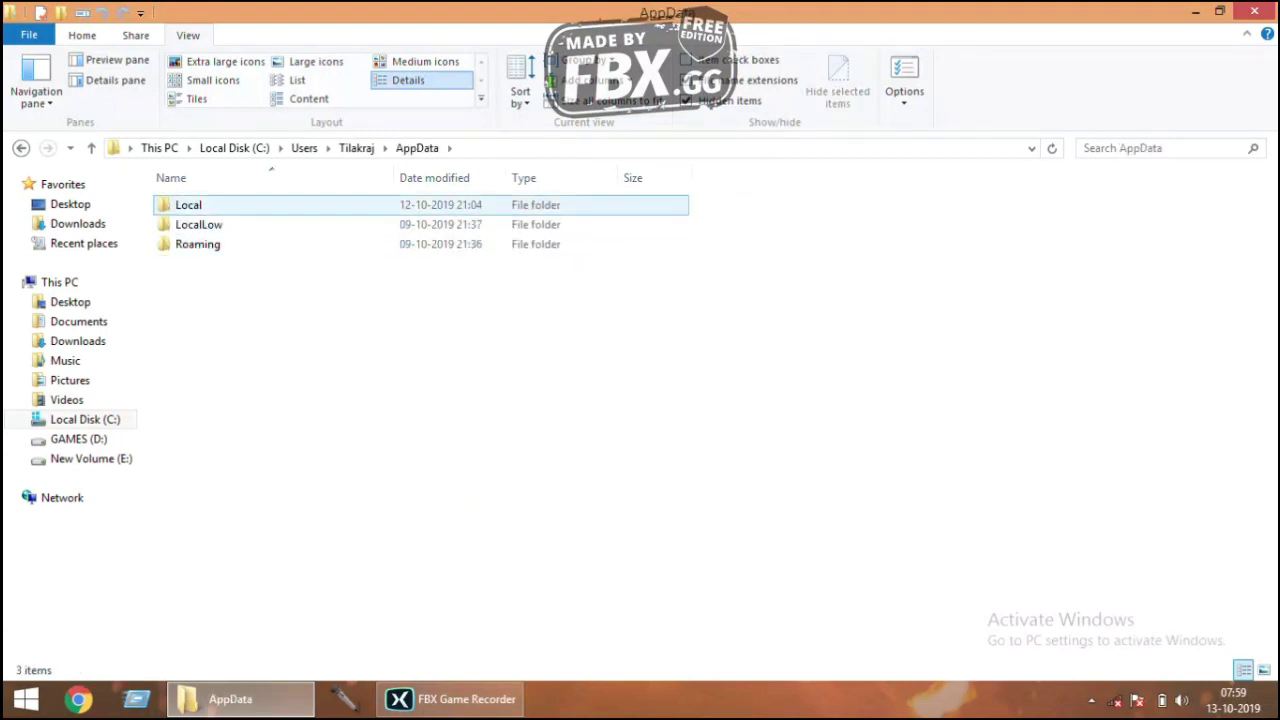
double_click(188, 204)
Find and select the UnrealEngine folder in AppData\Local.
left_click(199, 460)
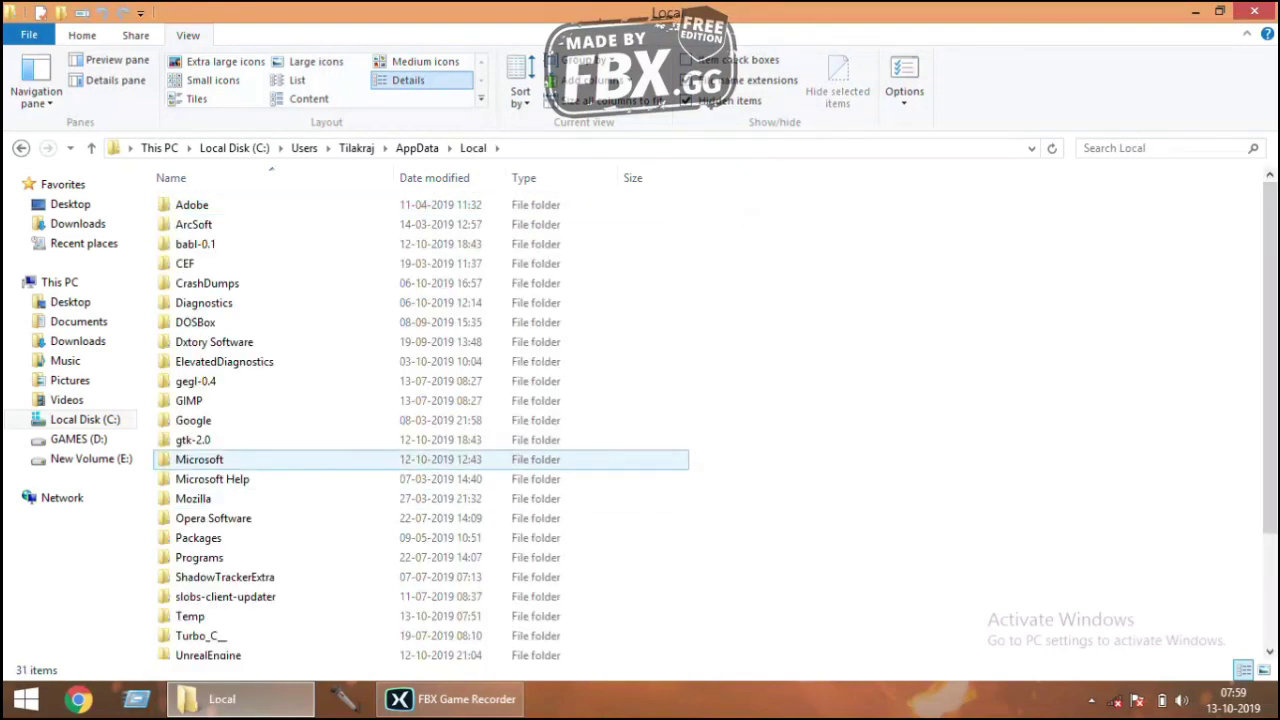
left_click(195, 343)
scroll(195, 343, "down", 1)
scroll(195, 340, "down", 2)
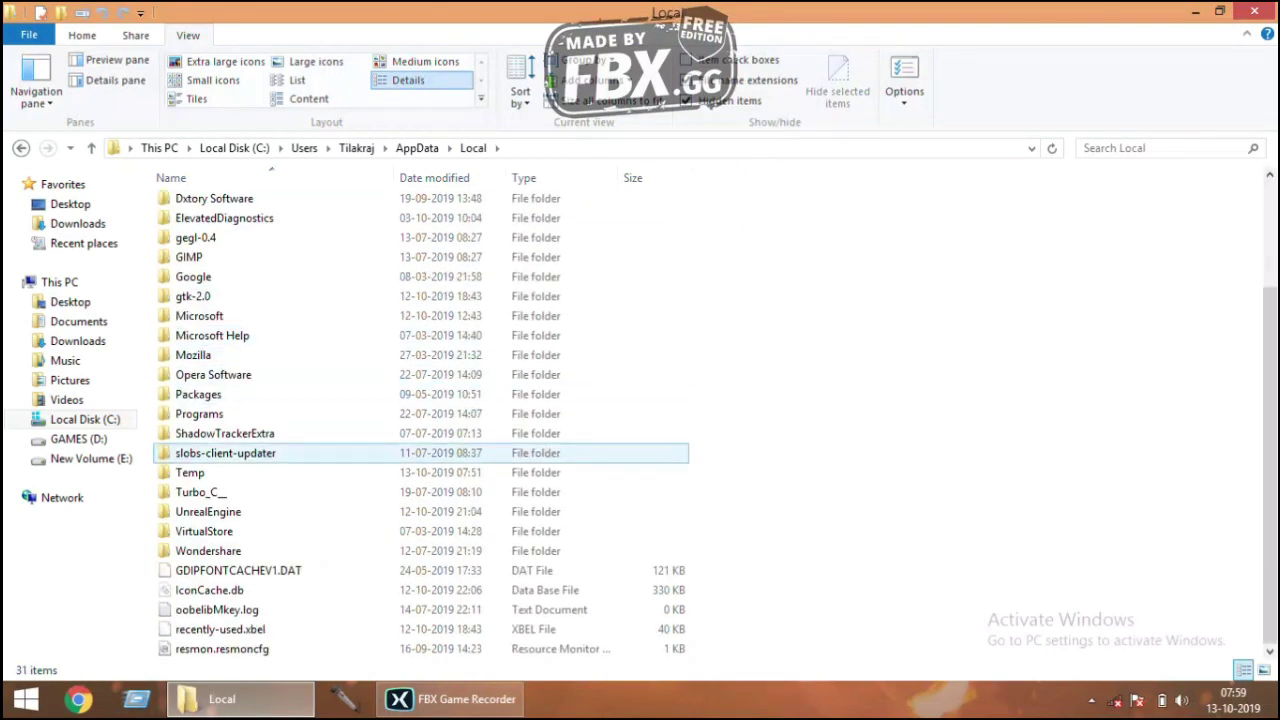
left_click(208, 512)
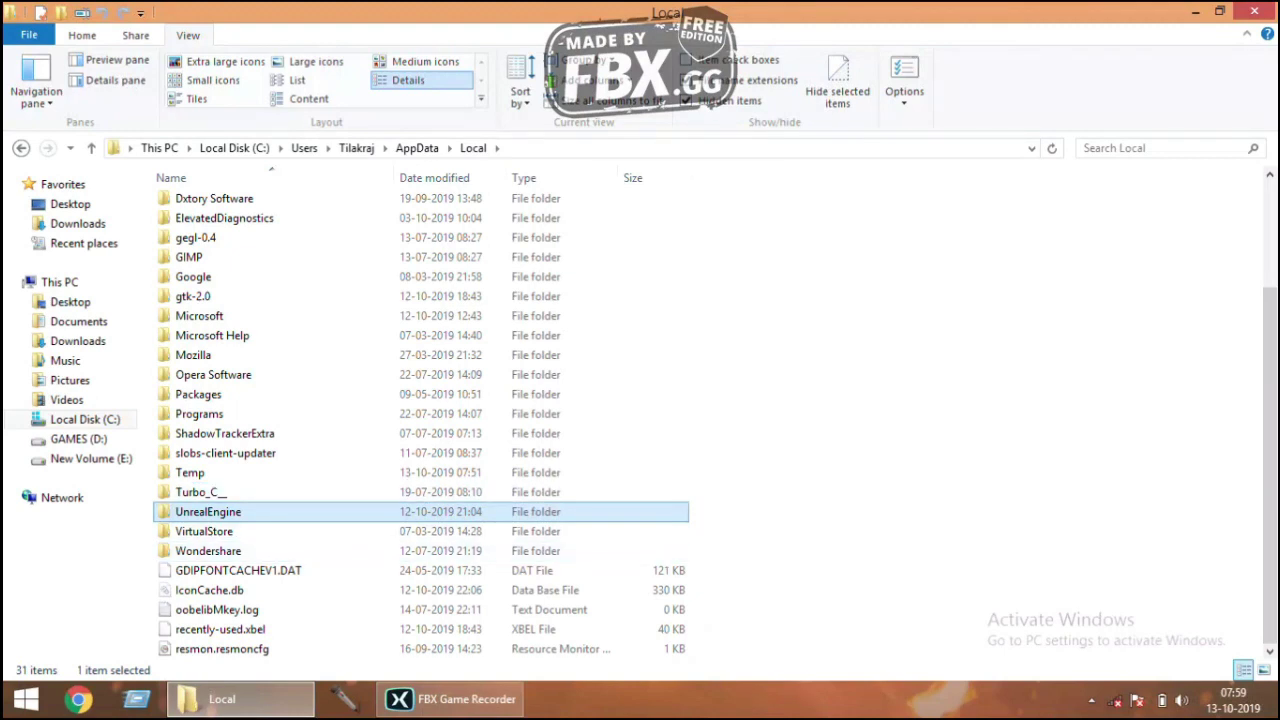
left_click_drag(722, 503, 752, 511)
left_click(208, 512)
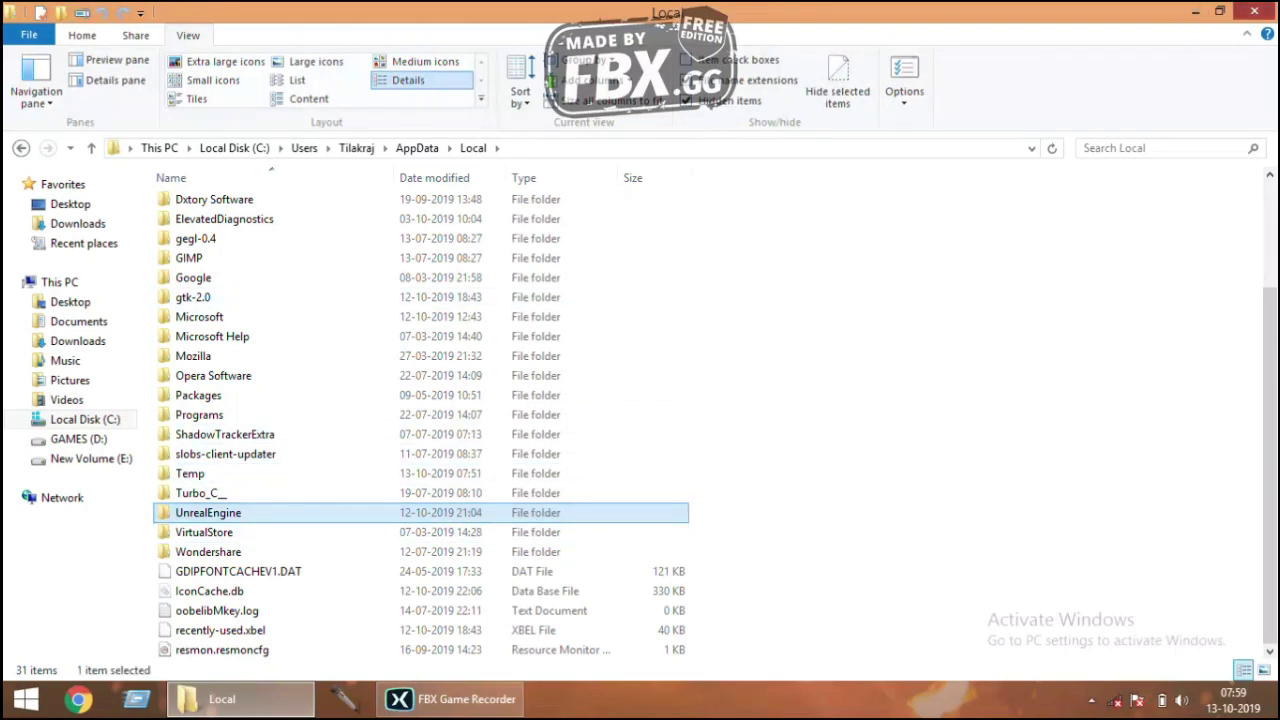
Close the Local folder window and refresh the desktop.
left_click(1254, 11)
right_click(531, 107)
left_click(584, 161)
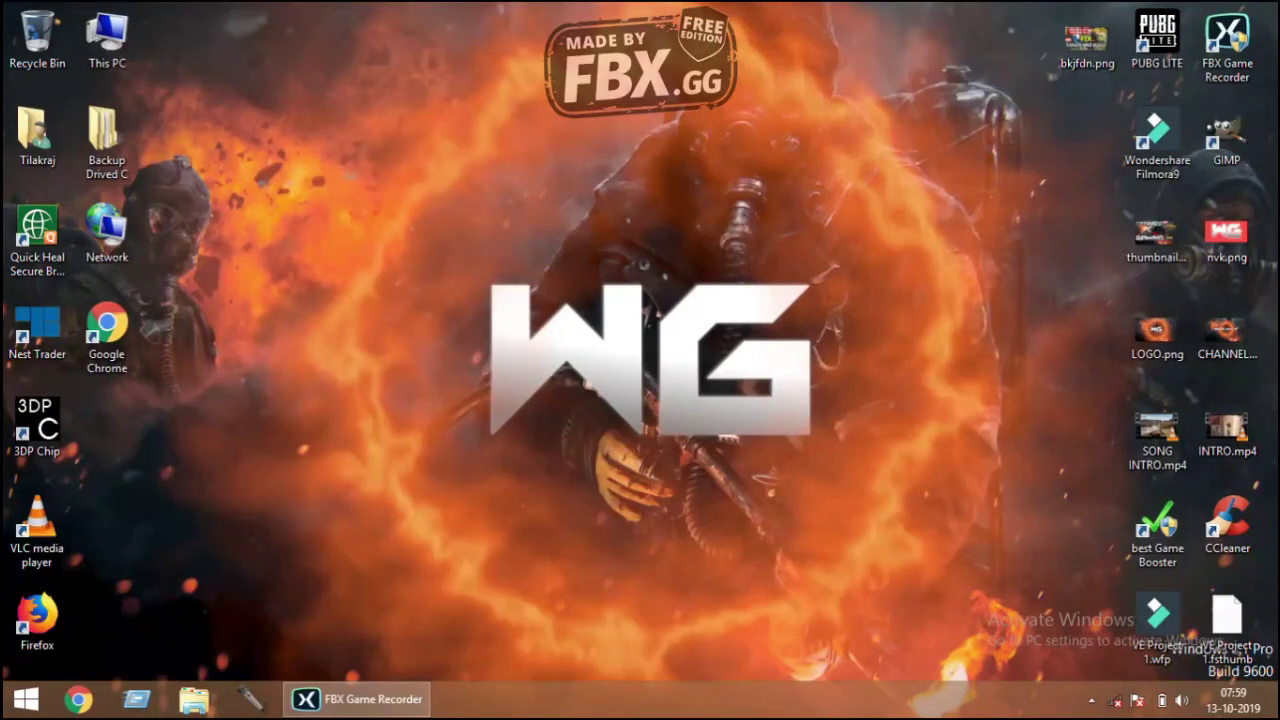
right_click(545, 165)
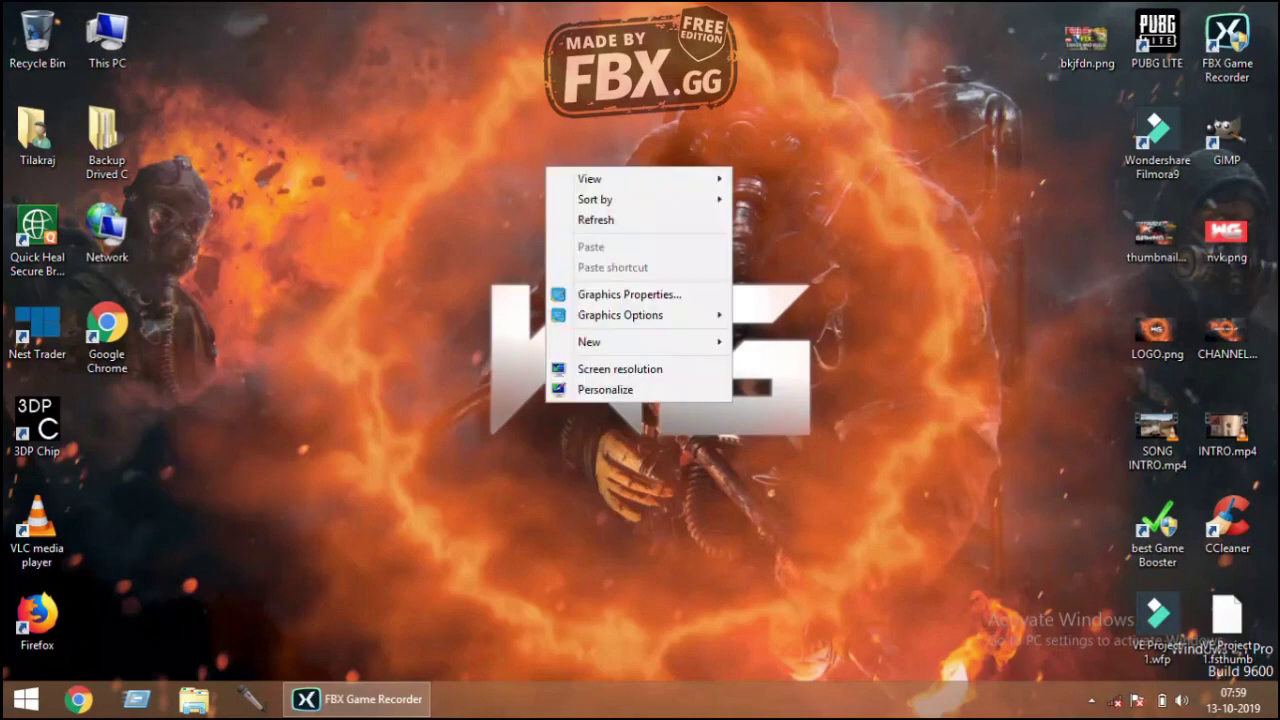
left_click(594, 220)
Open the SOFTWARE folder on New Volume (E:) from This PC and select PUBG-Lite-Setup.exe.
left_click(194, 700)
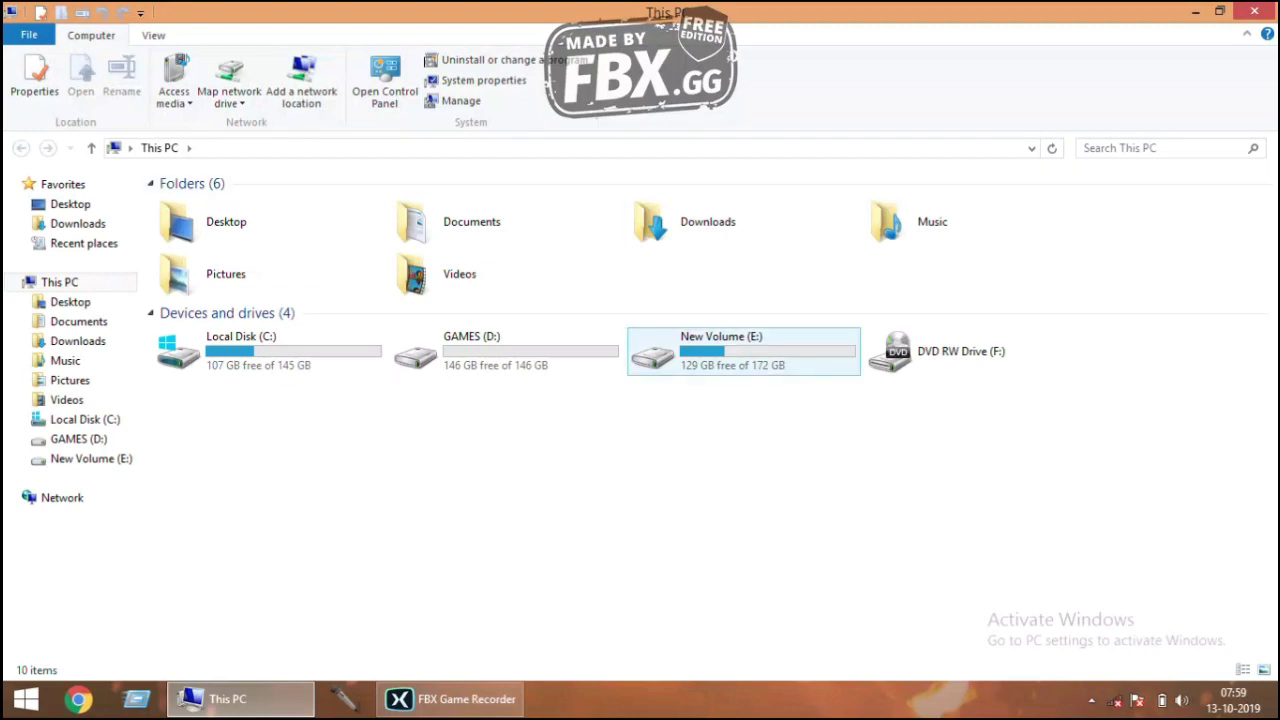
double_click(722, 351)
left_click(609, 226)
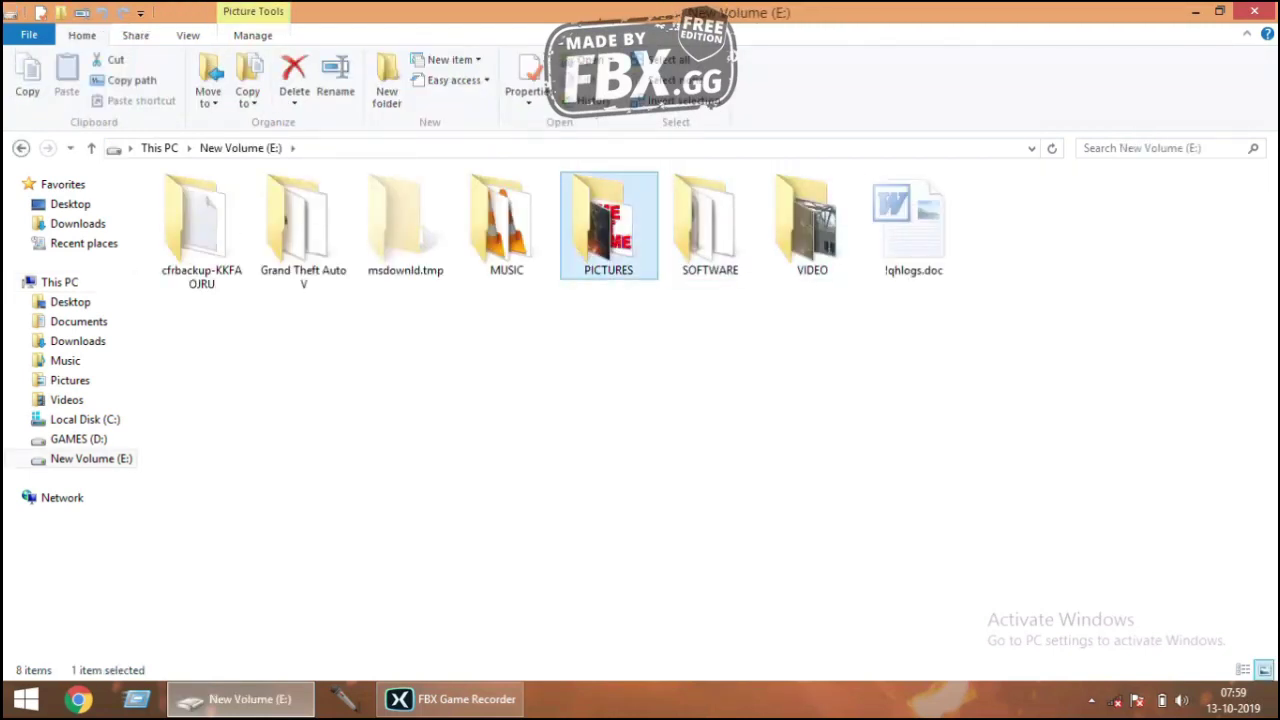
double_click(710, 226)
scroll(420, 284, "down", 2)
scroll(420, 284, "up", 2)
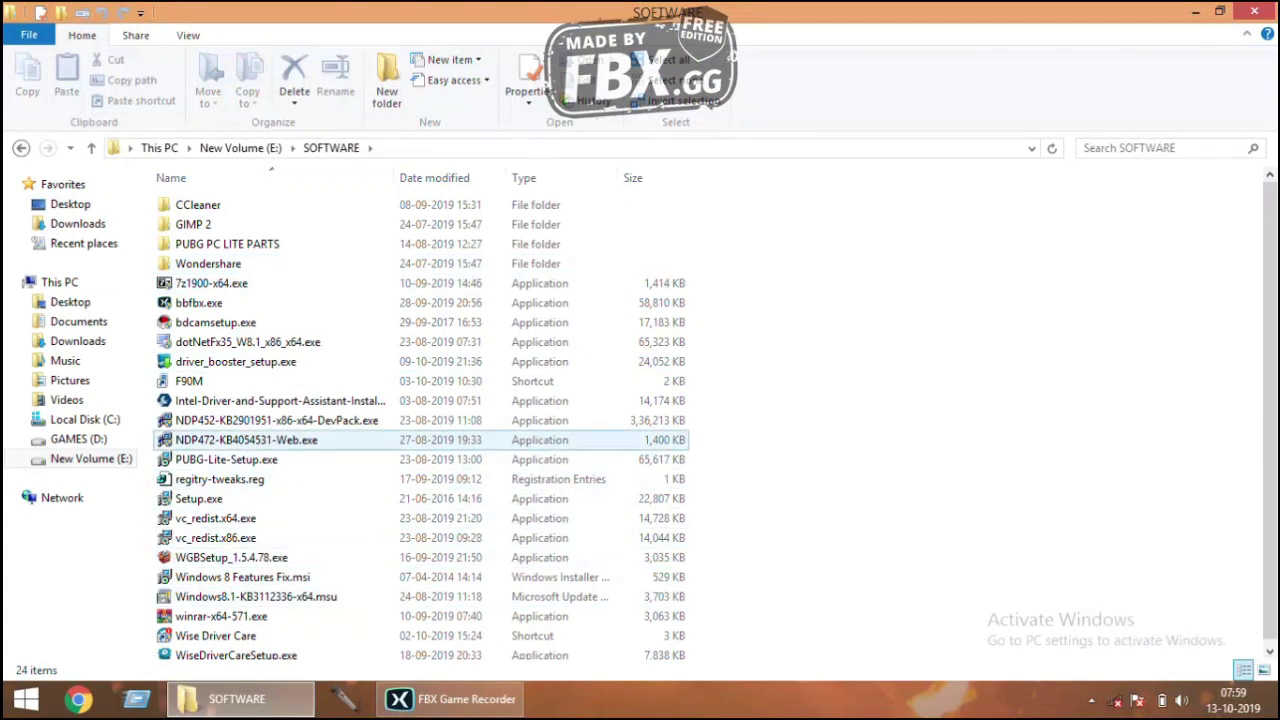
left_click(228, 460)
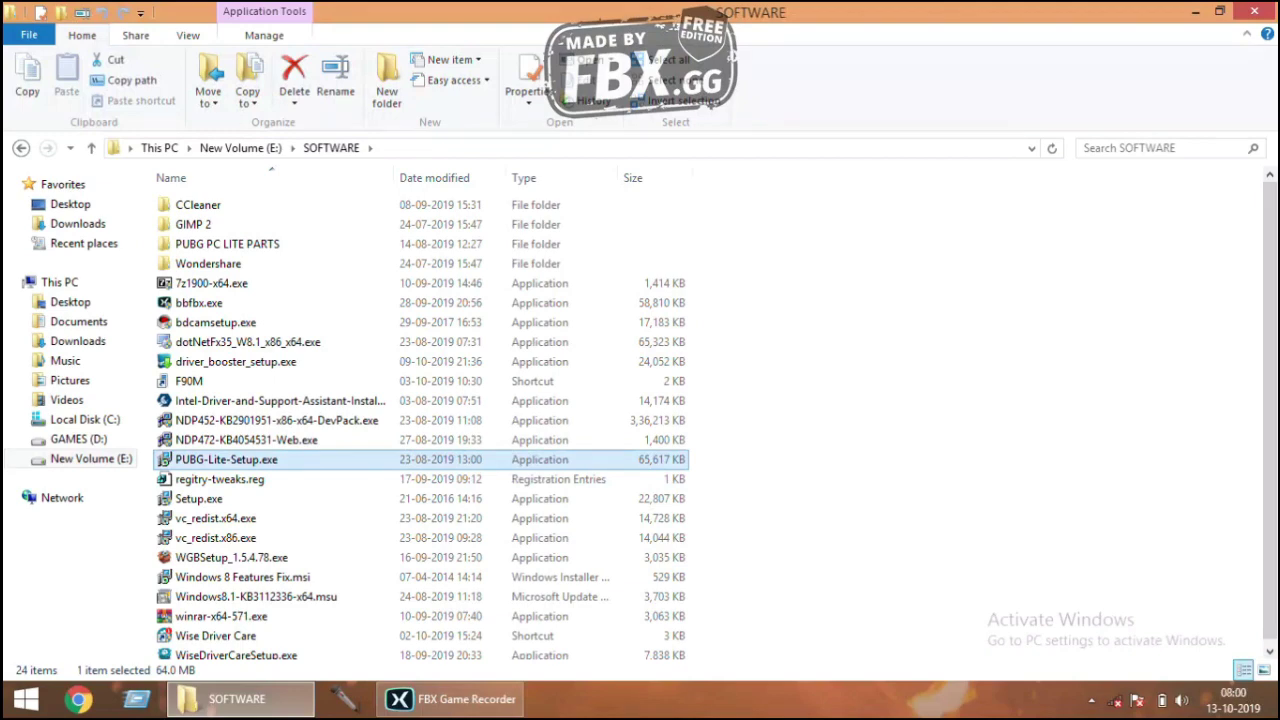
Close the SOFTWARE window, open the file location of the desktop's PUBG LITE shortcut and point out the Client folder.
left_click(1254, 11)
right_click(1158, 38)
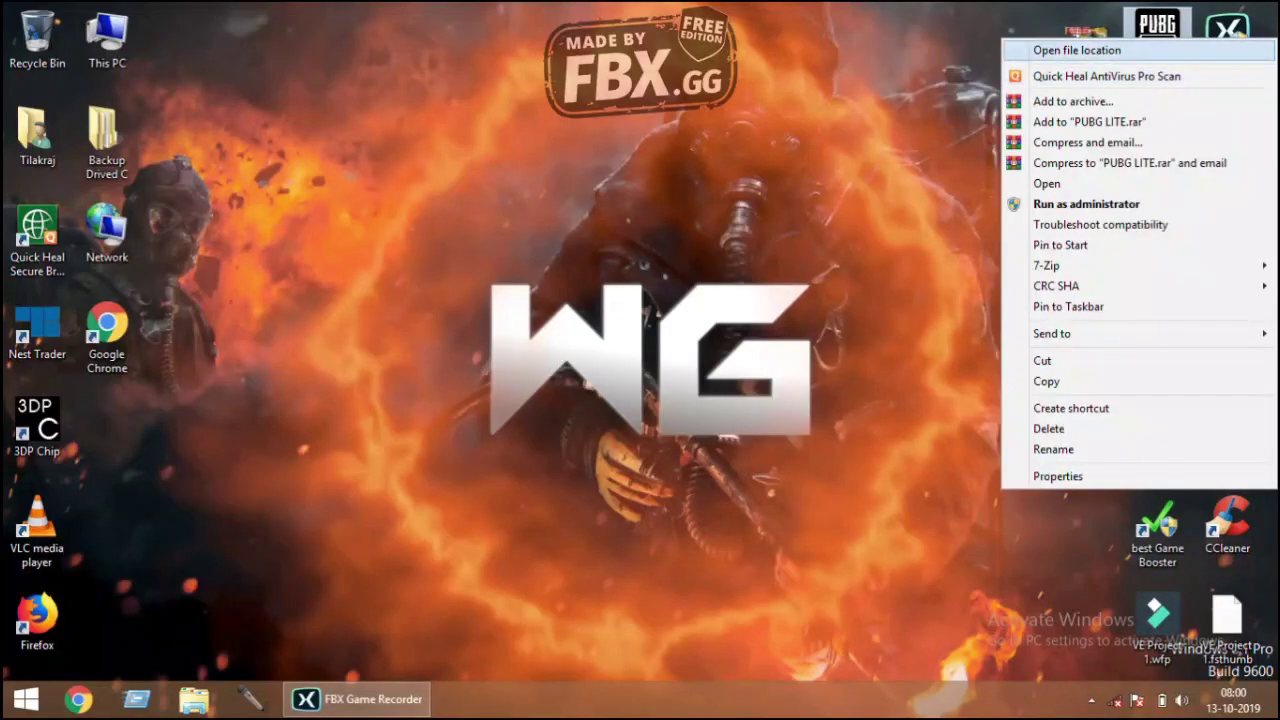
left_click(1077, 50)
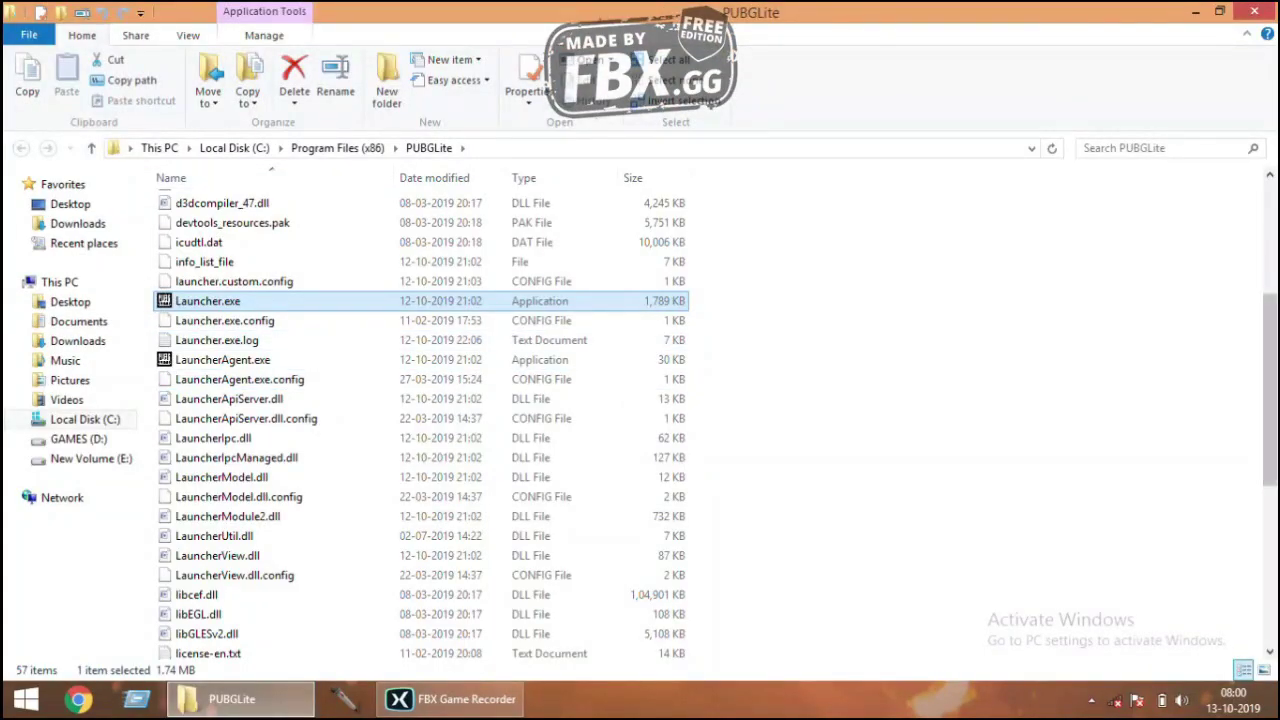
scroll(420, 420, "up", 5)
left_click(780, 350)
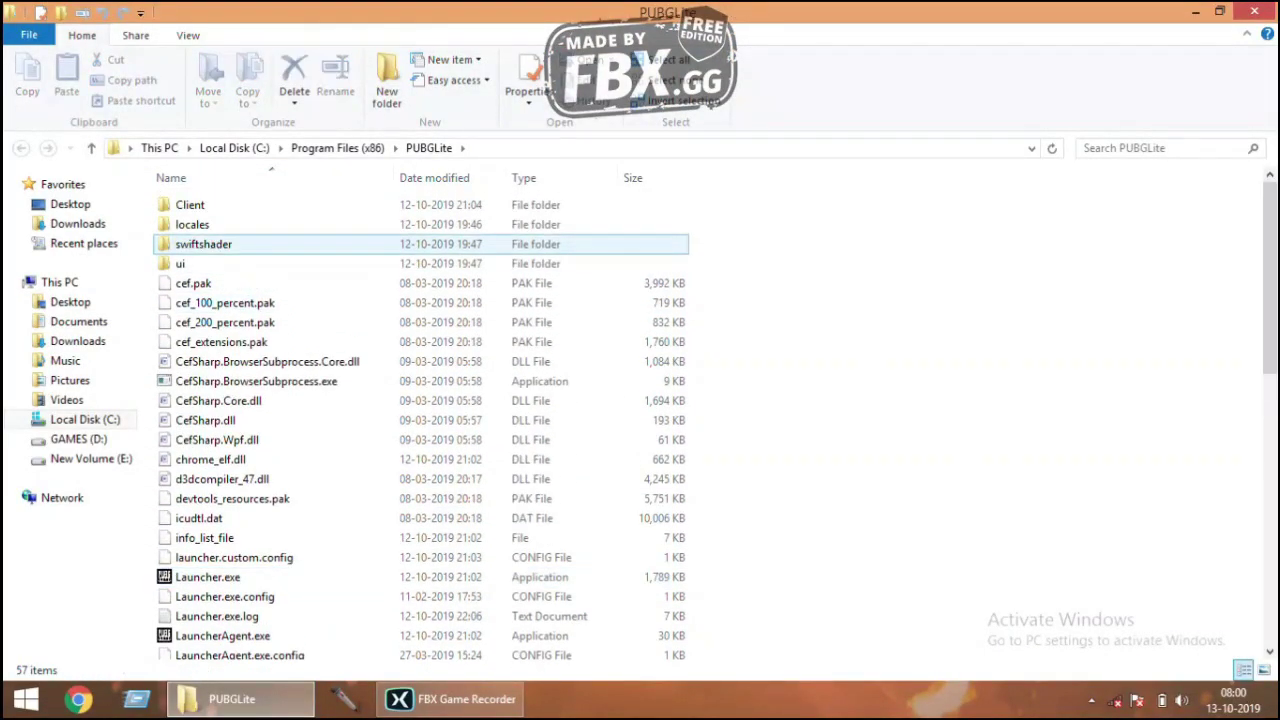
left_click(192, 205)
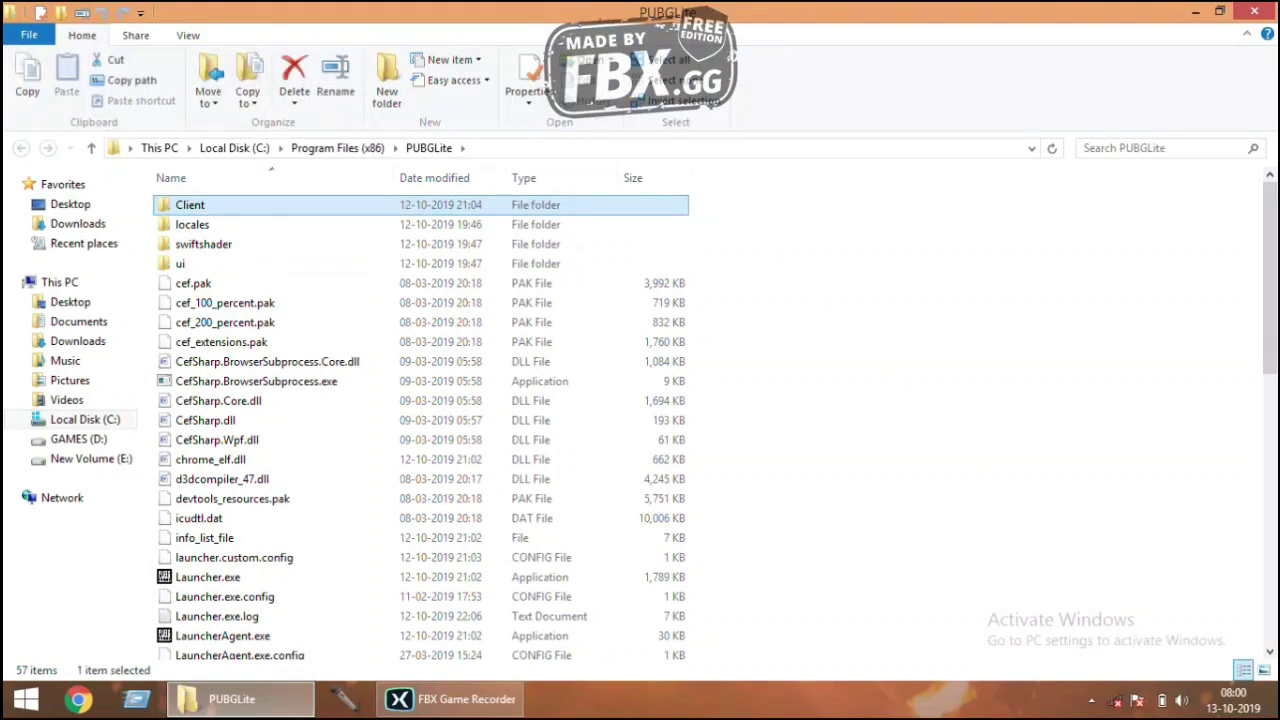
left_click(780, 350)
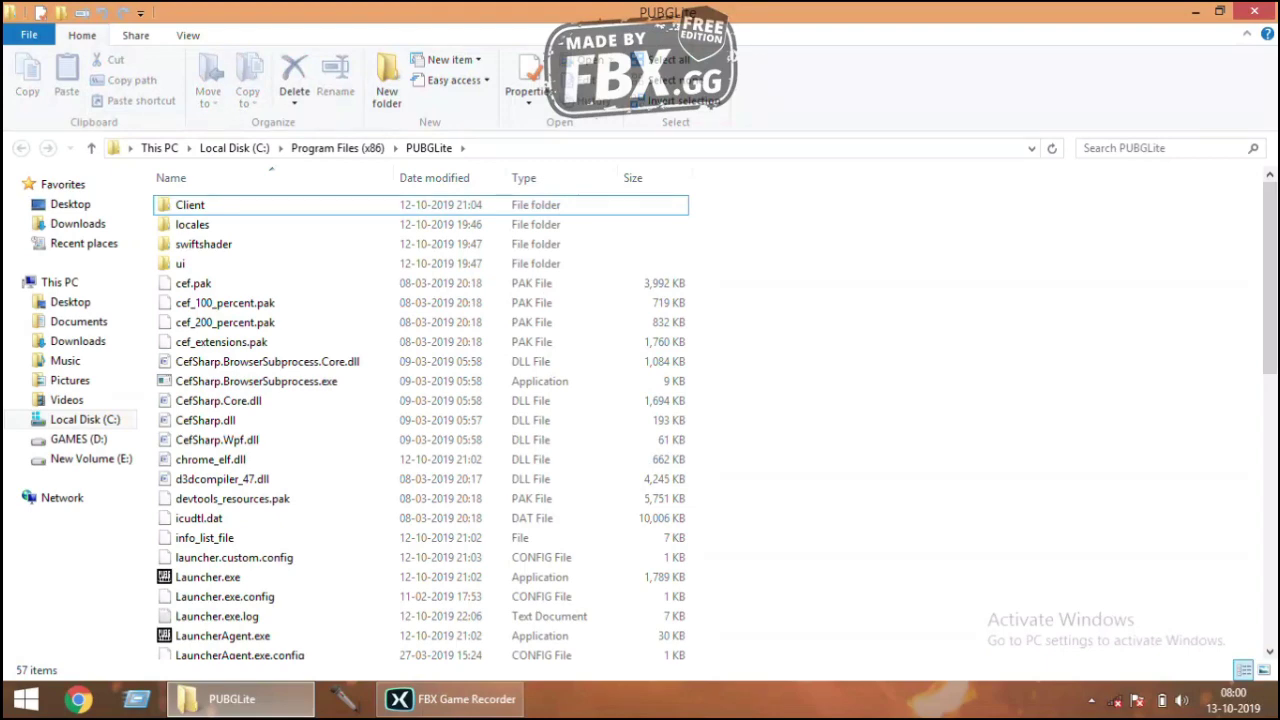
Look through the files in the PUBGLite folder, selecting CefSharp.BrowserSubprocess.Core.dll along the way.
mouse_move(1269, 276)
left_mouse_down()
mouse_move(1269, 548)
mouse_move(1269, 276)
left_mouse_up()
scroll(420, 420, "down", 10)
scroll(420, 420, "up", 10)
left_click(300, 401)
left_click(300, 362)
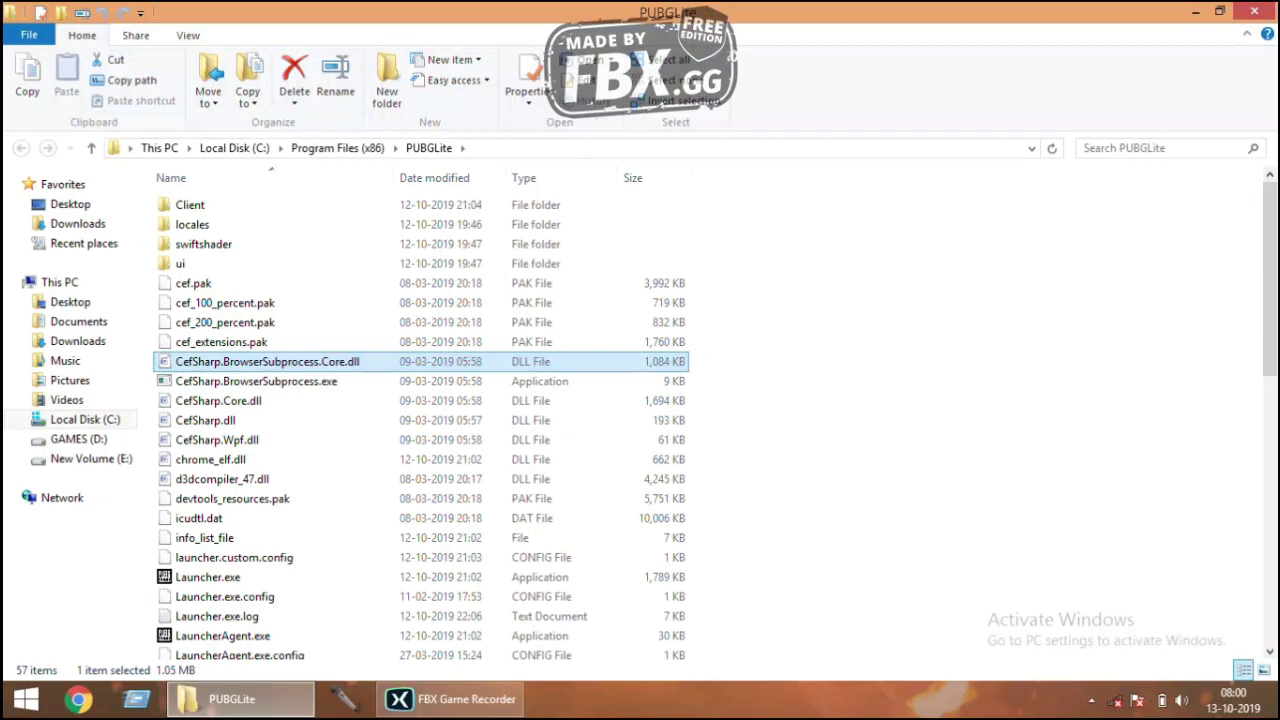
scroll(300, 320, "down", 11)
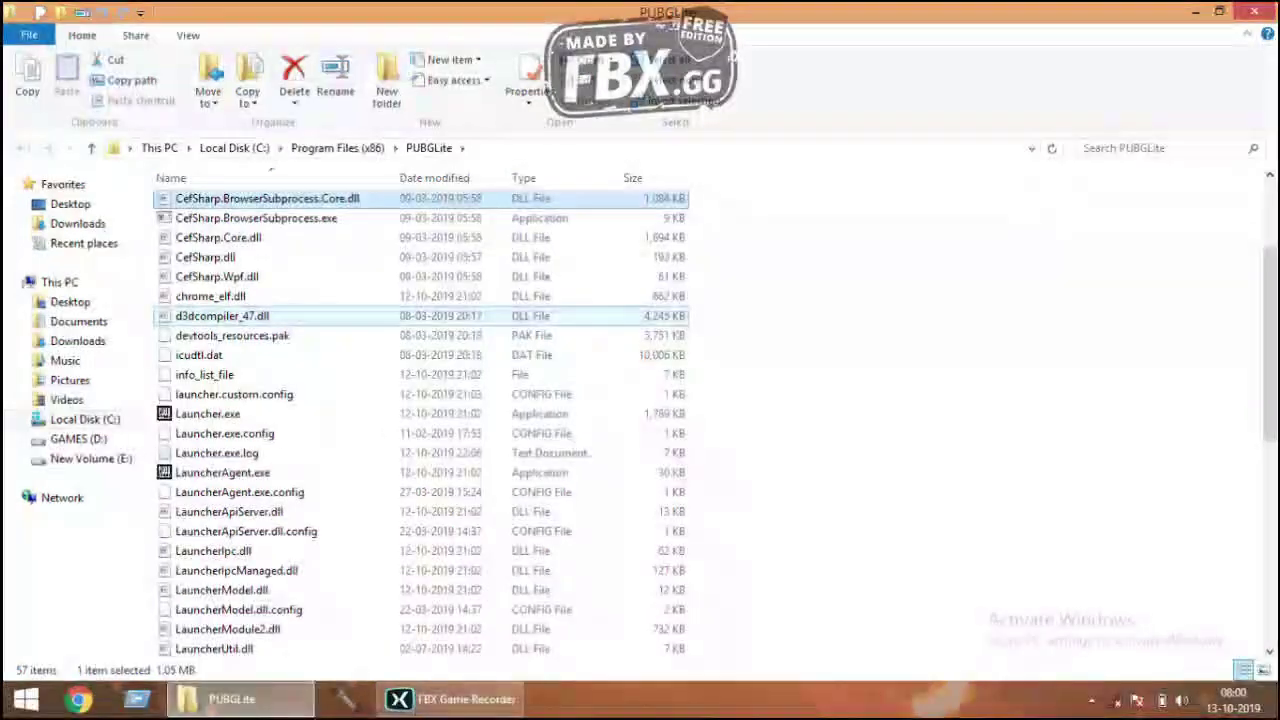
Close the PUBGLite folder window and refresh the desktop.
left_click(1254, 11)
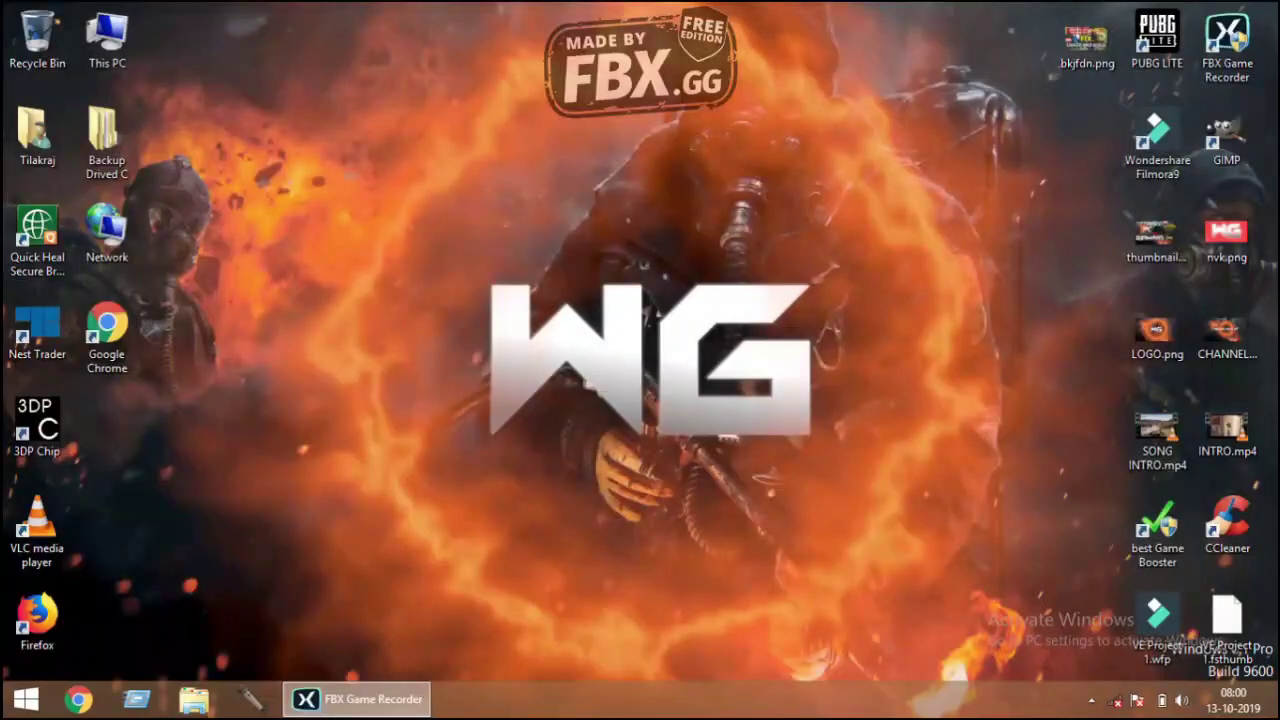
right_click(735, 151)
left_click(786, 204)
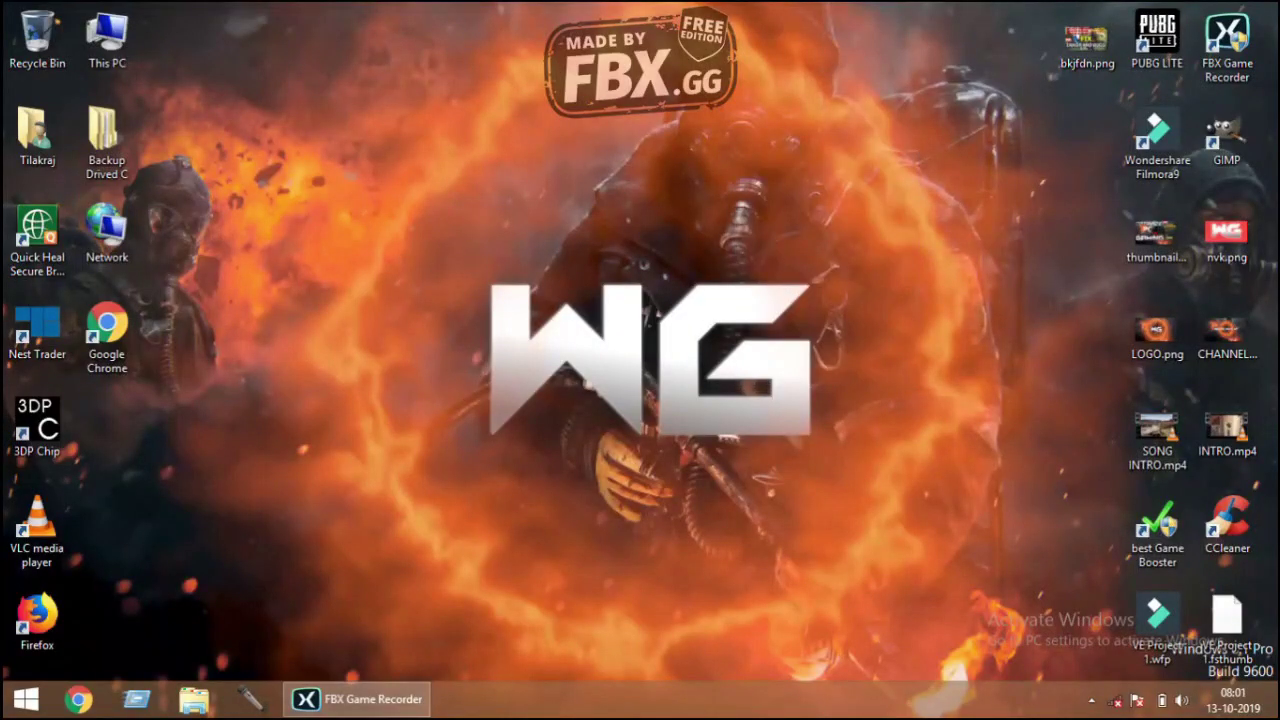